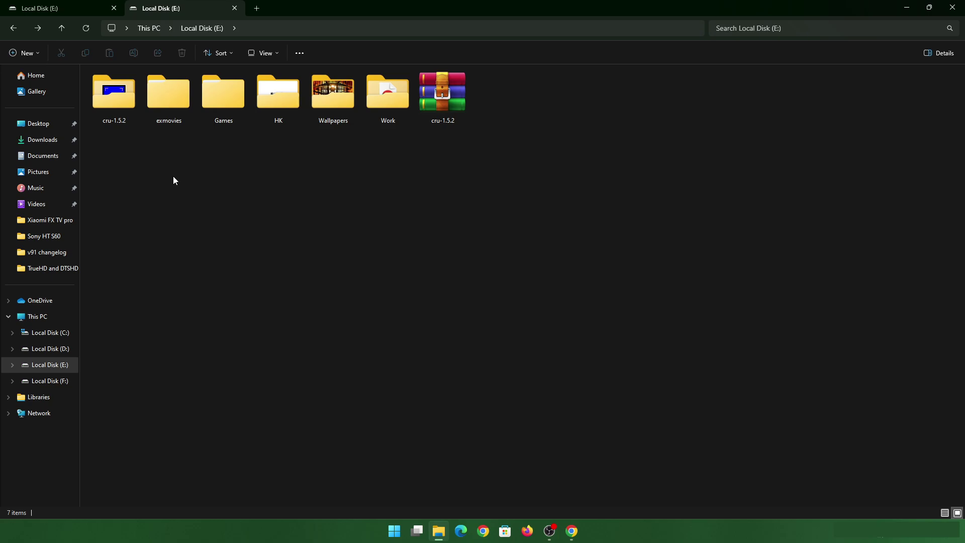
# Open the cru-1.5.2 folder on E: and launch CRU.exe to view the BenQ EX2710S EDID.
pyautogui.doubleClick(110, 116)
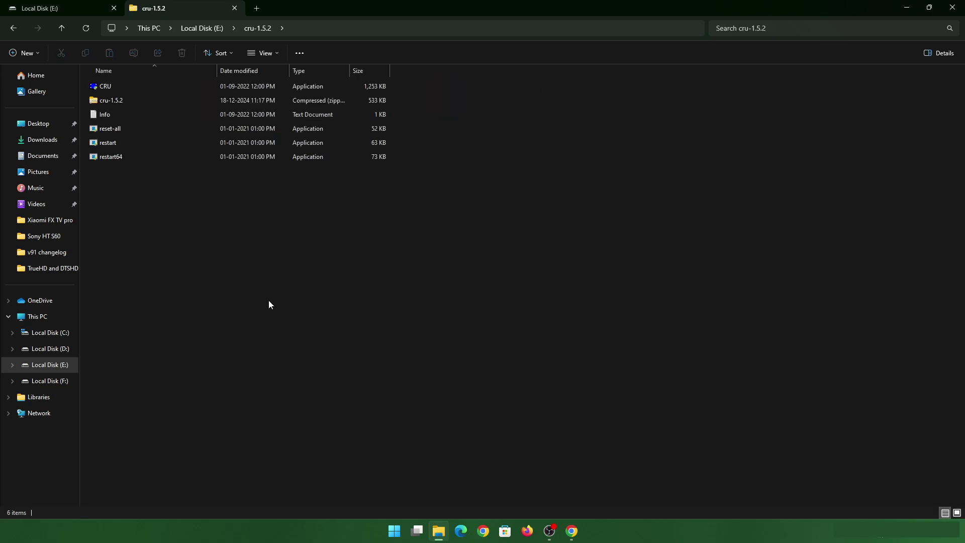
pyautogui.doubleClick(121, 89)
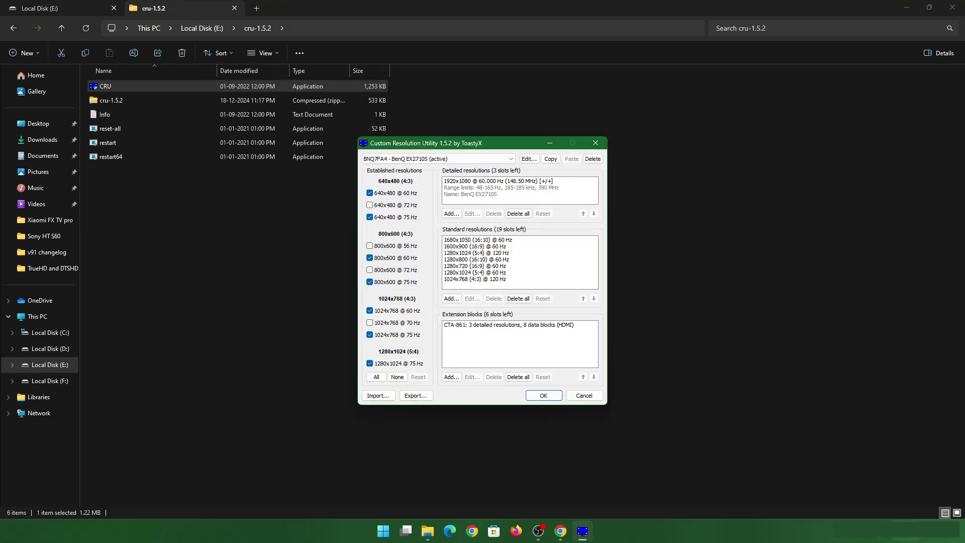
pyautogui.press('super+a')
# Go to Settings > System > Sound and open the classic Sound devices window.
pyautogui.click(942, 502)
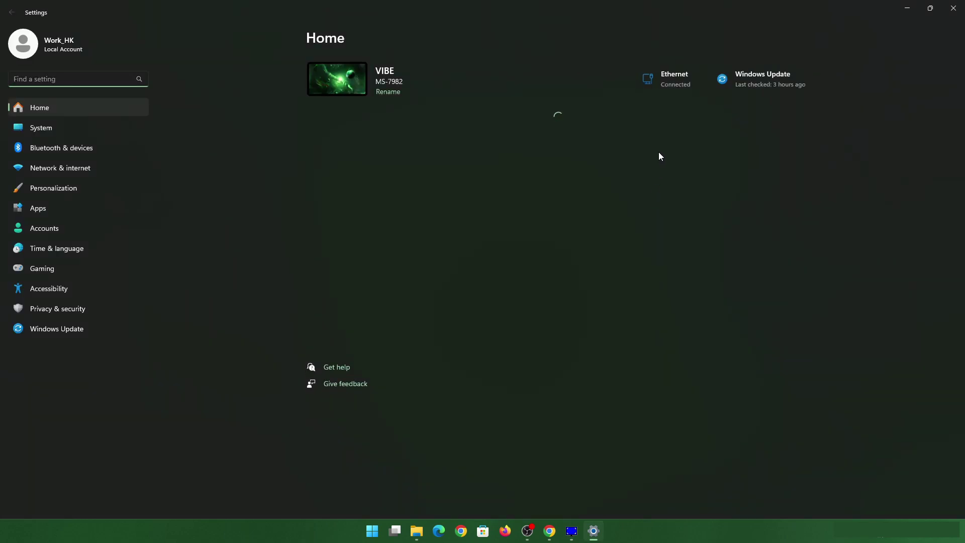
pyautogui.click(644, 184)
pyautogui.scroll(-4, 433, 392)
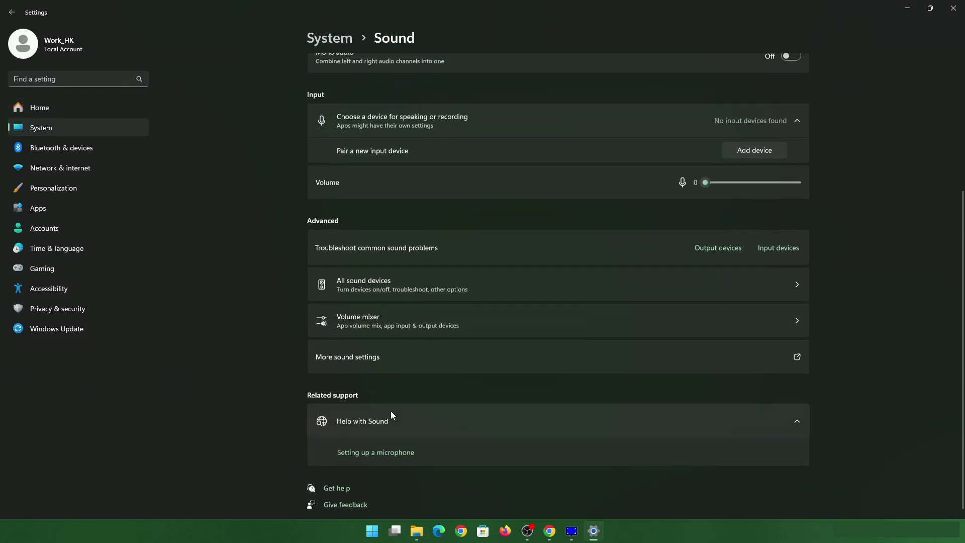
pyautogui.click(387, 357)
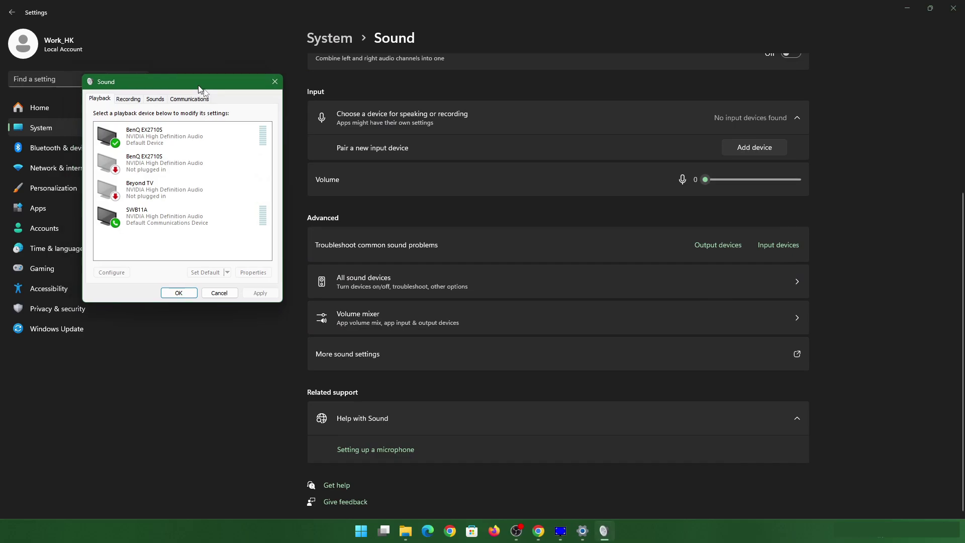
pyautogui.moveTo(200, 90); pyautogui.dragTo(462, 155)
# Check the SWB11A's Supported Formats, including its encoded formats, then close its properties.
pyautogui.doubleClick(436, 287)
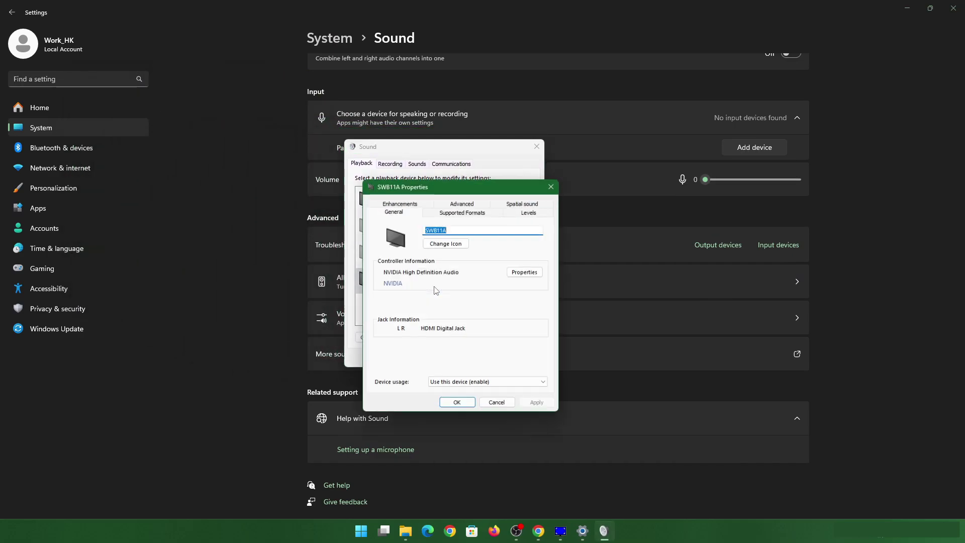
pyautogui.click(450, 212)
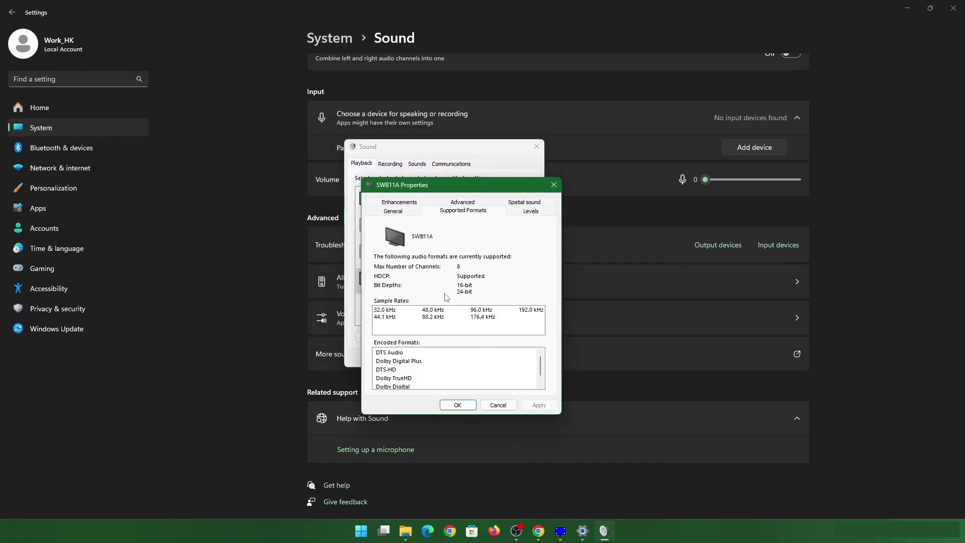
pyautogui.click(390, 353)
pyautogui.press('Down')
pyautogui.press('Down')
pyautogui.press('Down')
pyautogui.press('Down')
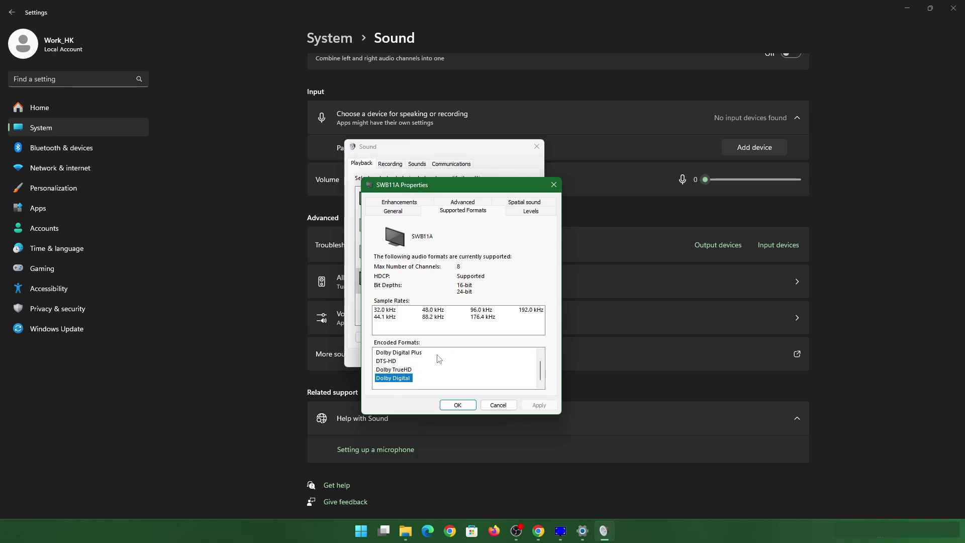
pyautogui.scroll(1, 437, 371)
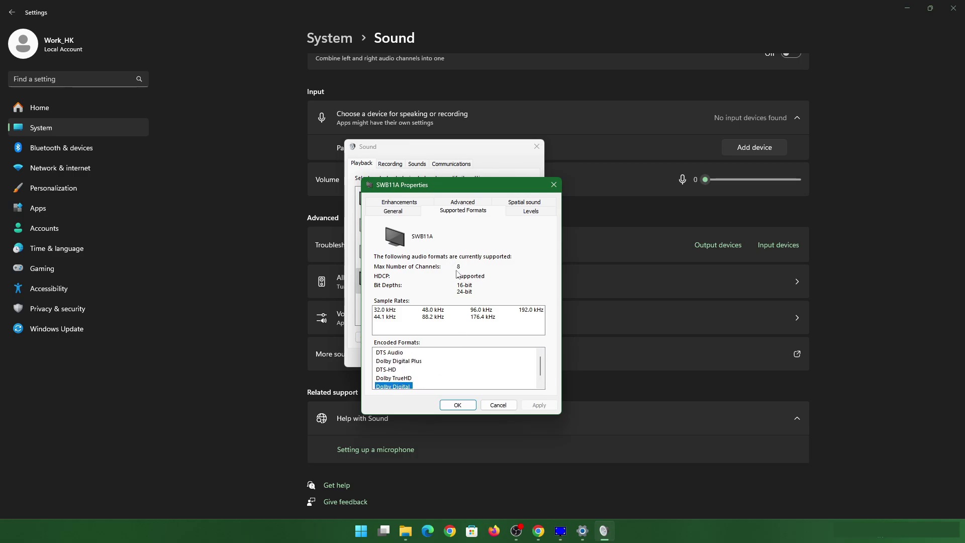
pyautogui.click(552, 191)
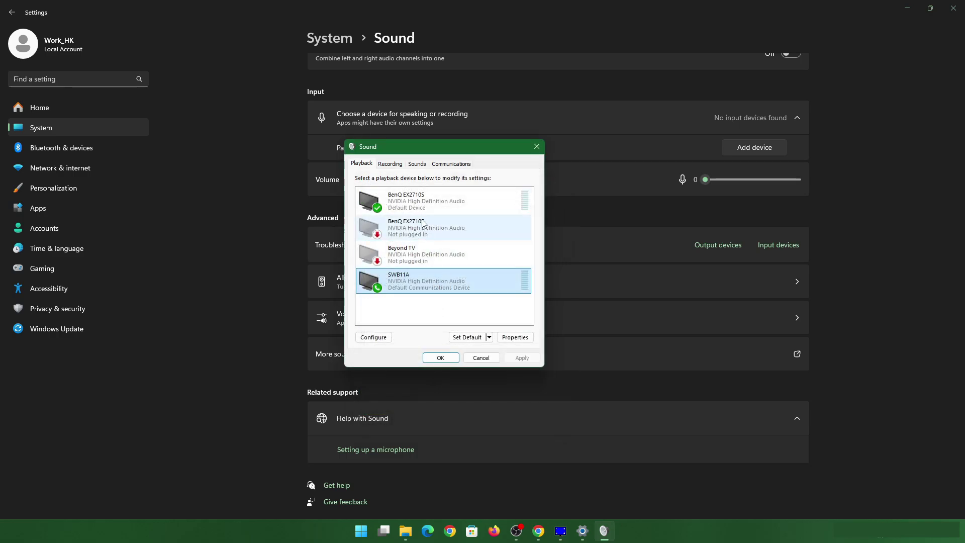
# Check the BenQ EX2710S's Supported Formats, showing only 2 channels, then close both dialogs.
pyautogui.click(423, 210)
pyautogui.doubleClick(423, 211)
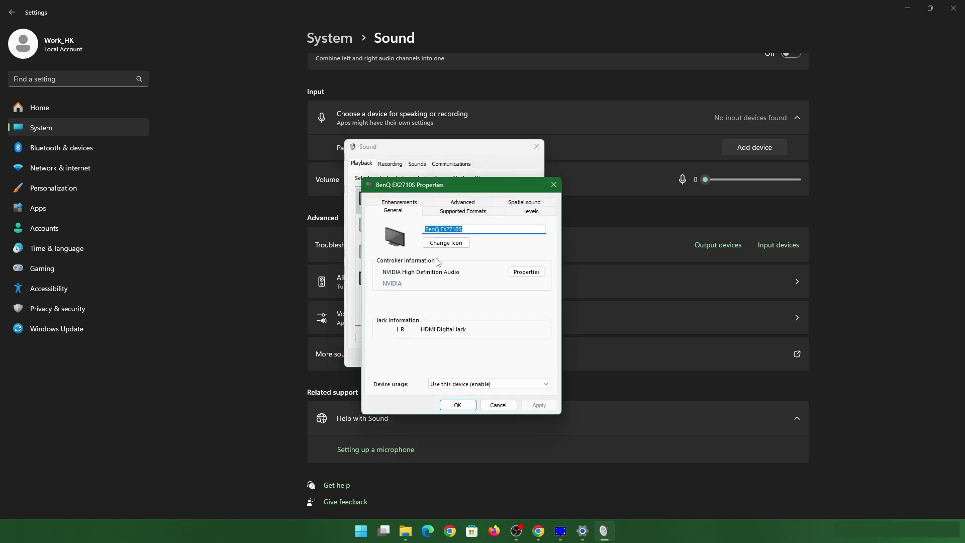
pyautogui.click(445, 215)
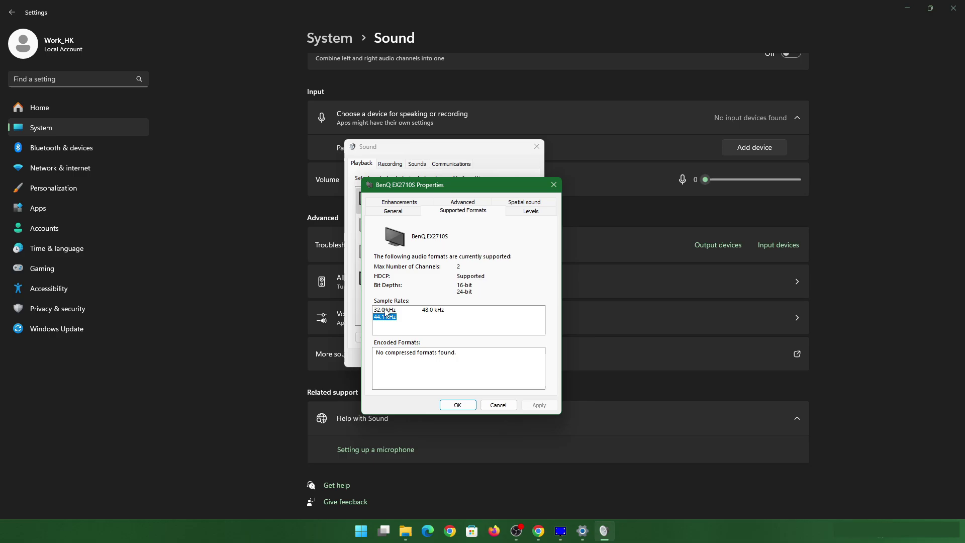
pyautogui.click(554, 184)
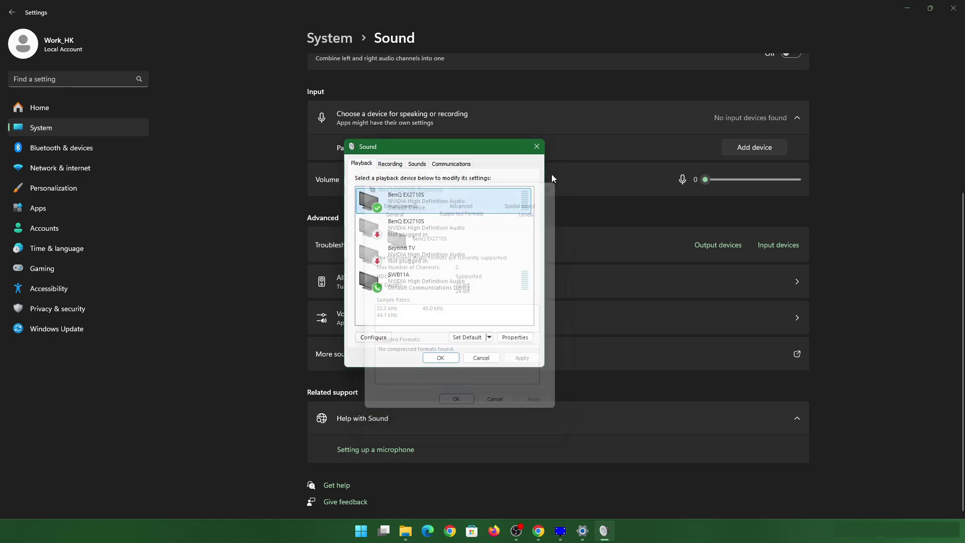
pyautogui.click(537, 146)
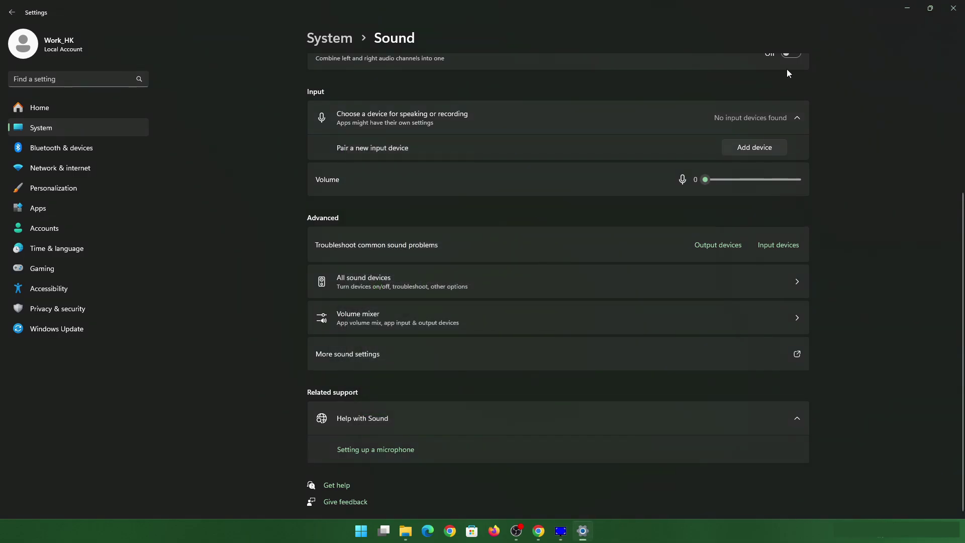
# Back in CRU for the BenQ EX2710S, edit the CTA-861 extension block's Audio formats data block.
pyautogui.click(951, 8)
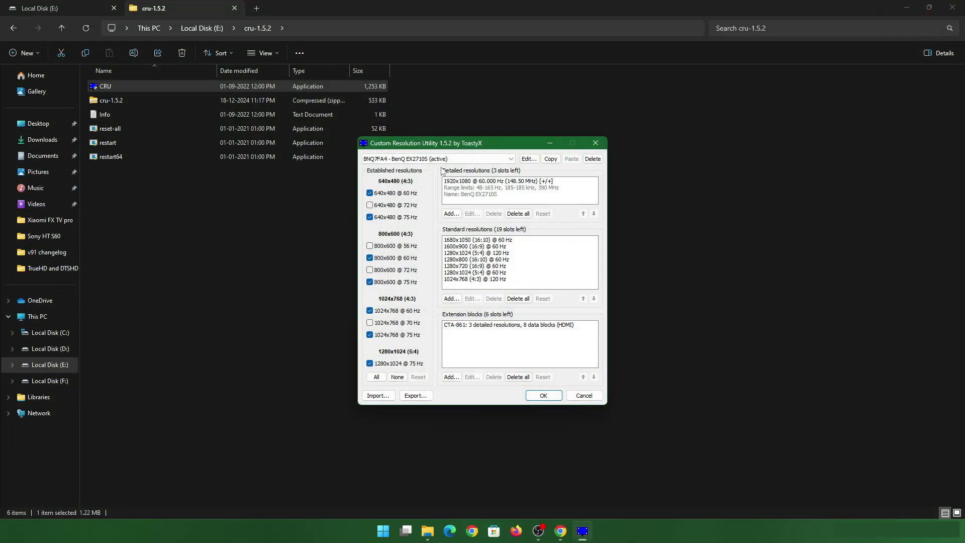
pyautogui.click(438, 159)
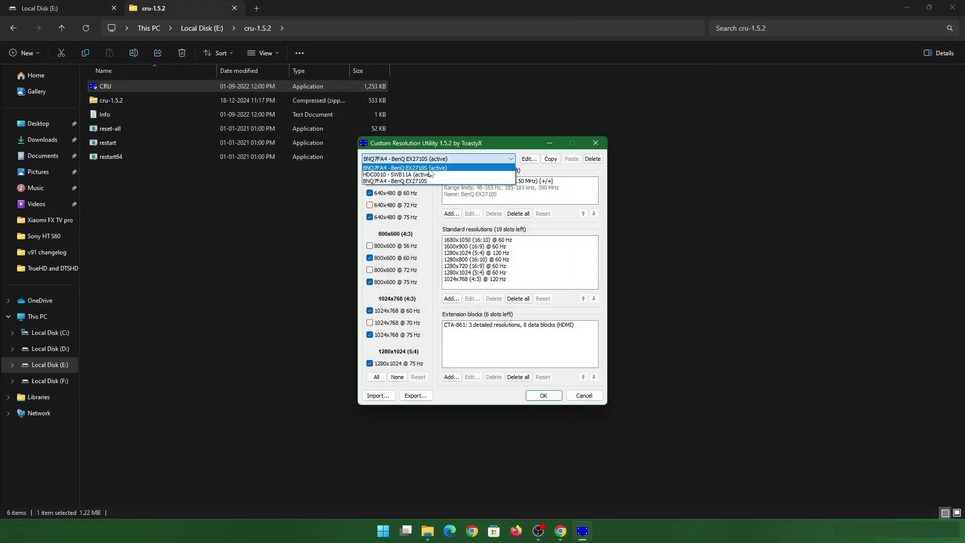
pyautogui.click(430, 169)
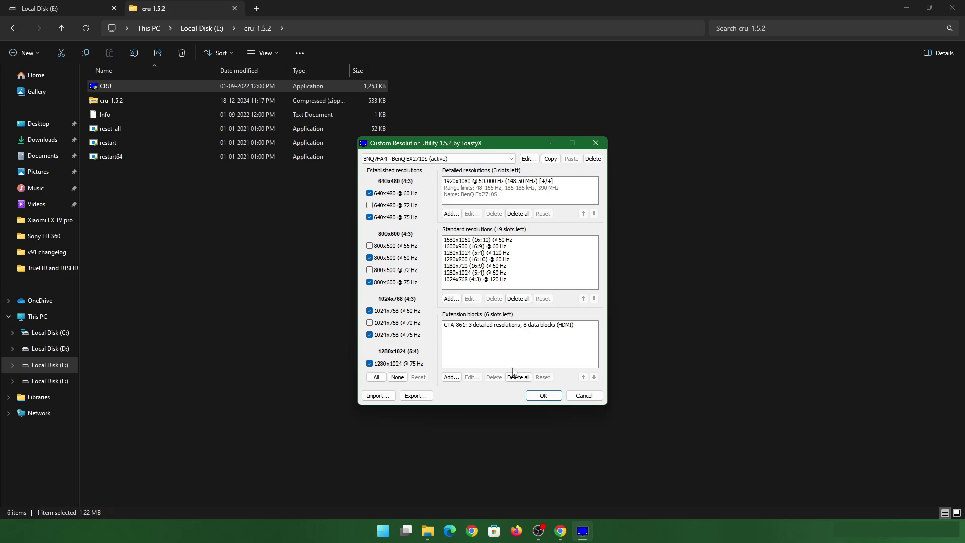
pyautogui.click(489, 326)
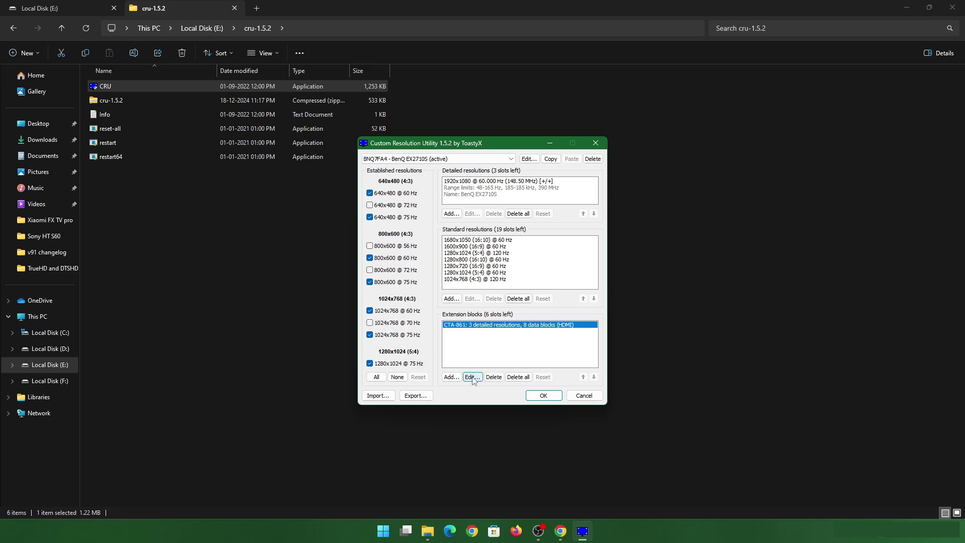
pyautogui.click(472, 377)
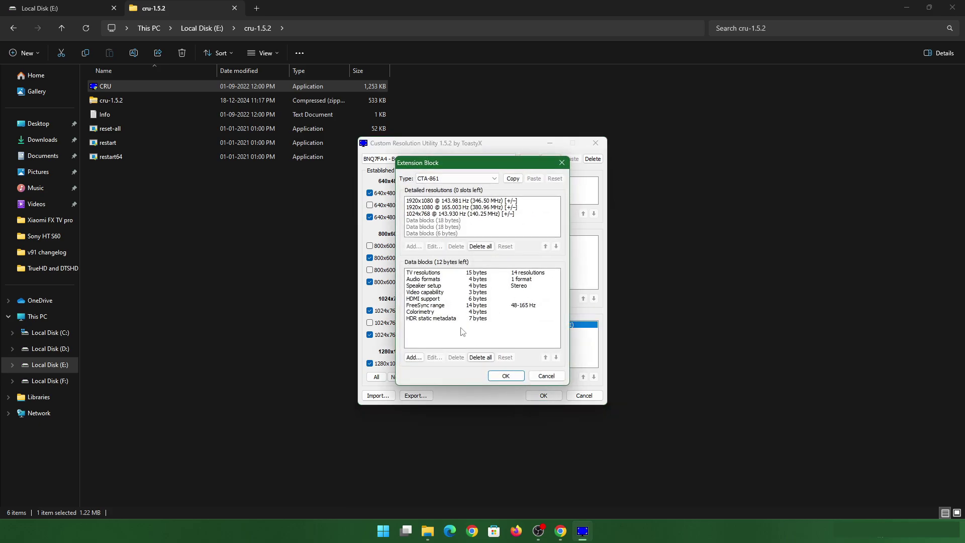
pyautogui.click(437, 280)
pyautogui.click(437, 286)
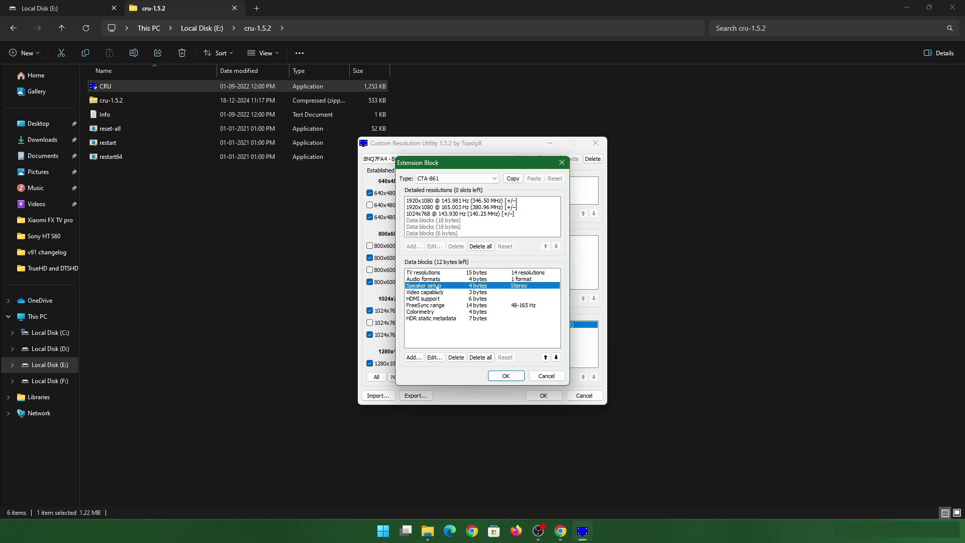
pyautogui.click(441, 281)
pyautogui.click(434, 358)
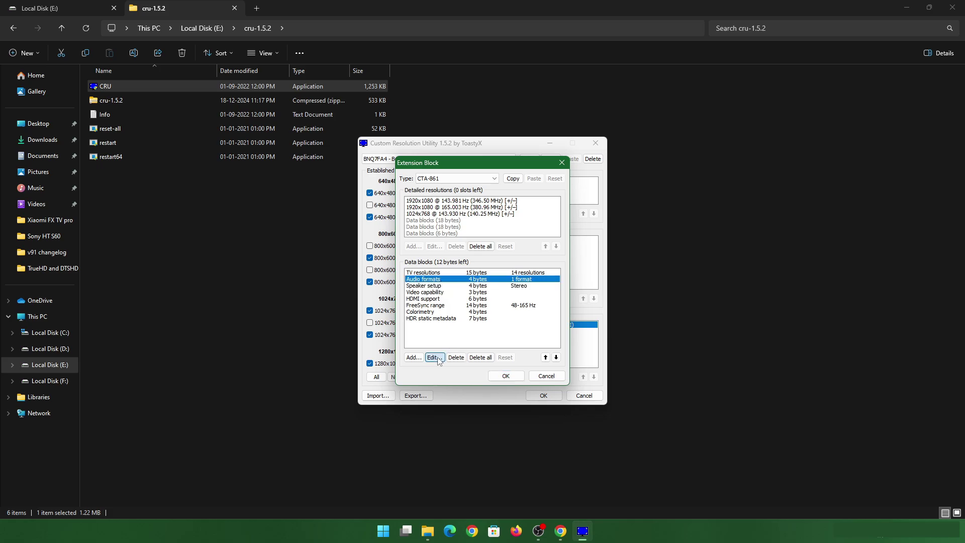
# Set the LPCM format's maximum channels to 6 (5.1) and confirm both dialogs.
pyautogui.click(489, 237)
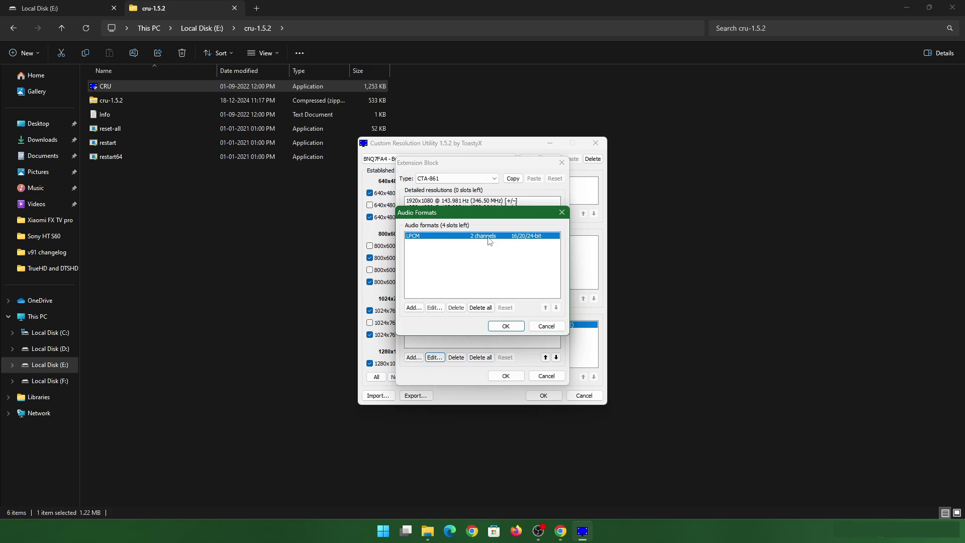
pyautogui.click(434, 308)
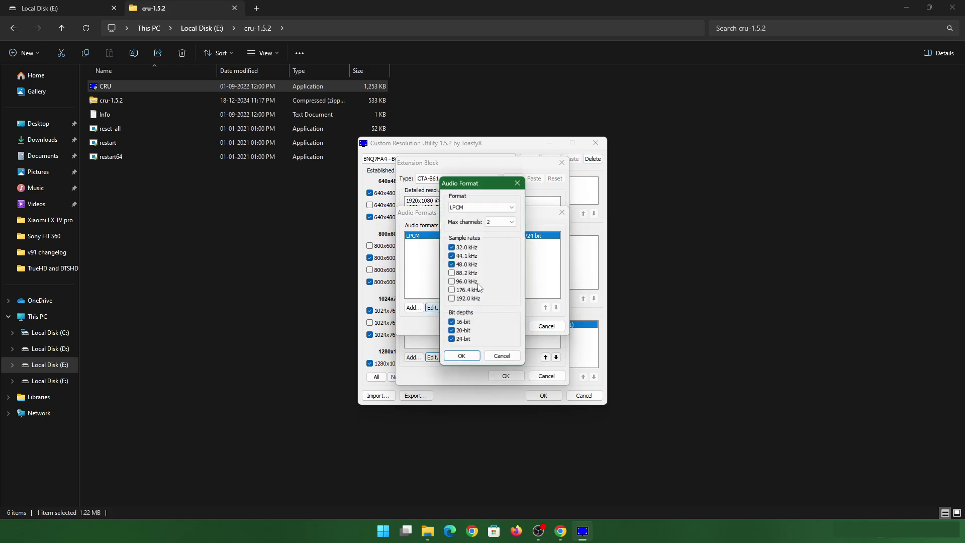
pyautogui.click(494, 226)
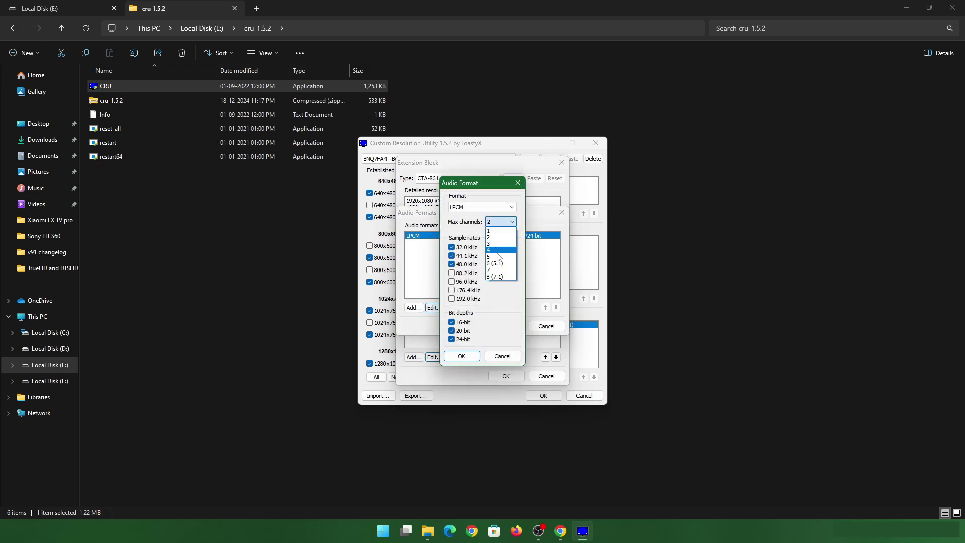
pyautogui.click(499, 264)
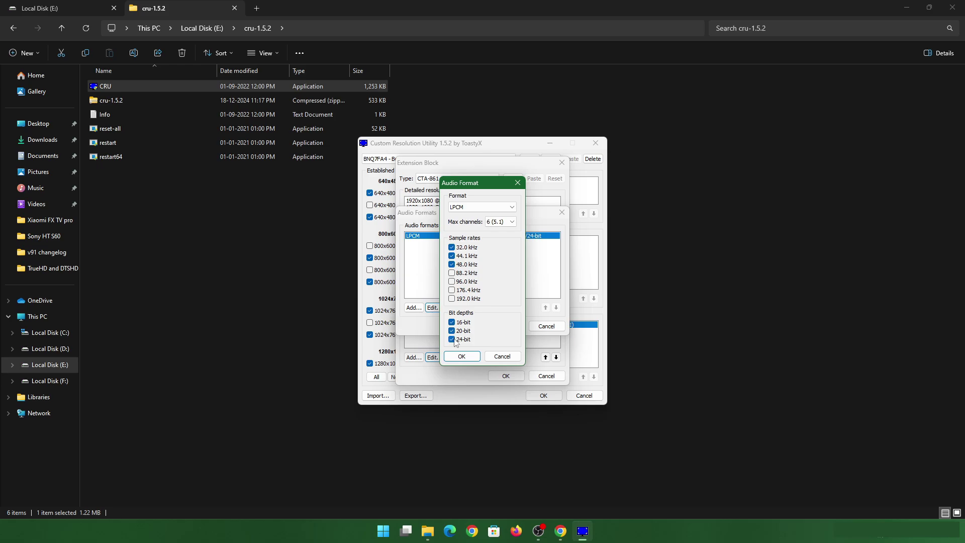
pyautogui.click(462, 356)
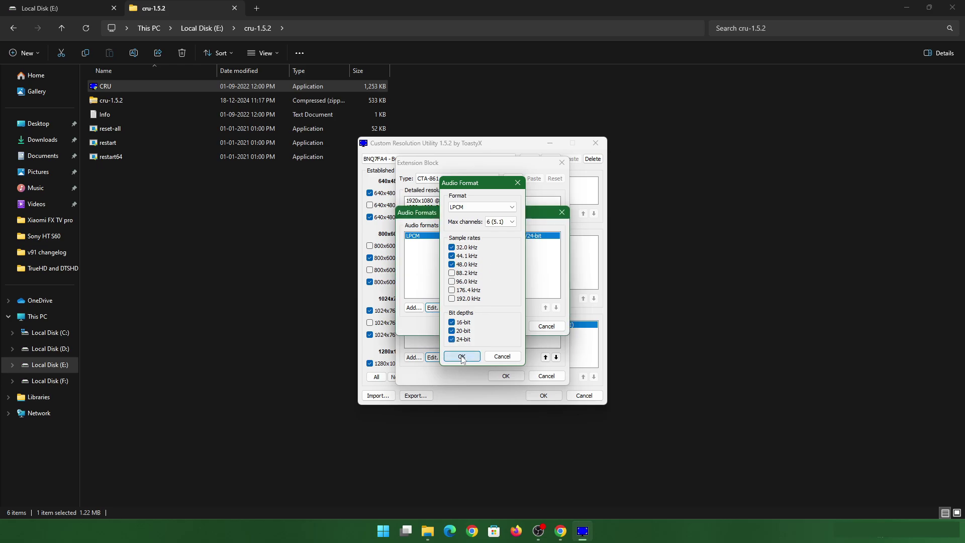
pyautogui.click(513, 328)
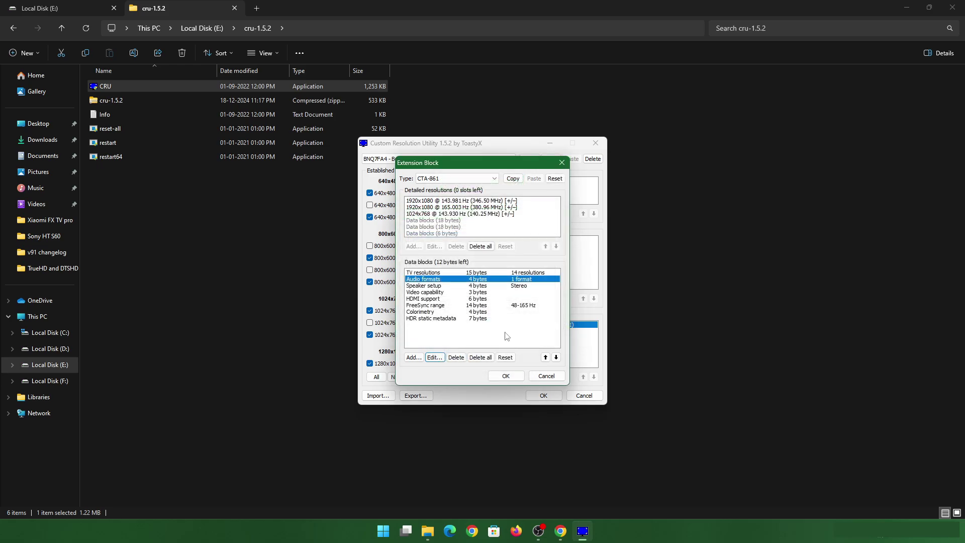
# Apply the 5.1 preset in Speaker setup and save the edited EDID, closing CRU.
pyautogui.click(438, 286)
pyautogui.click(433, 358)
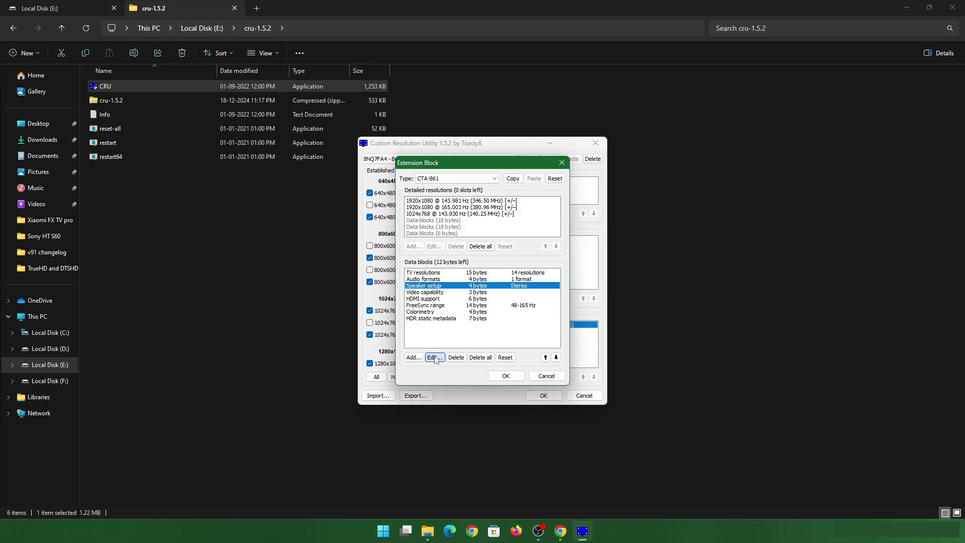
pyautogui.click(475, 358)
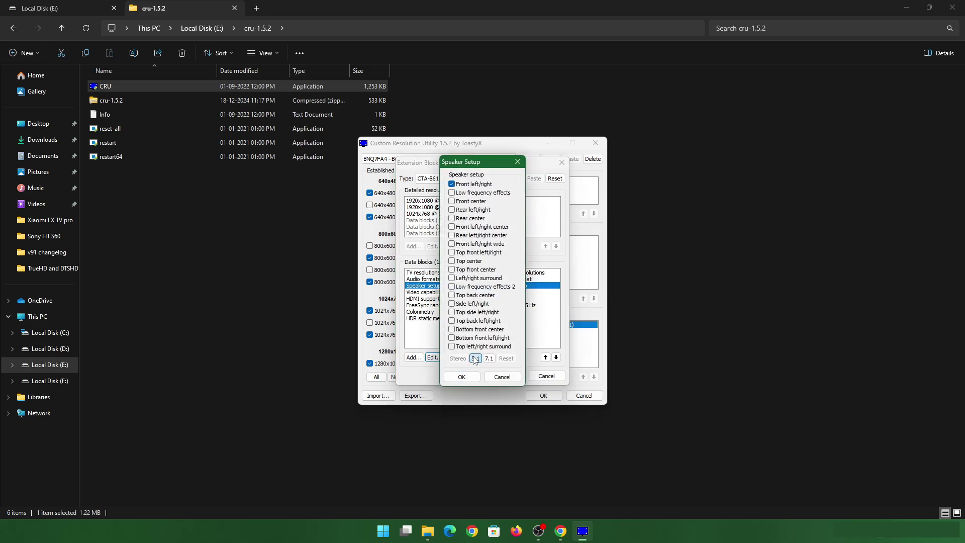
pyautogui.click(462, 378)
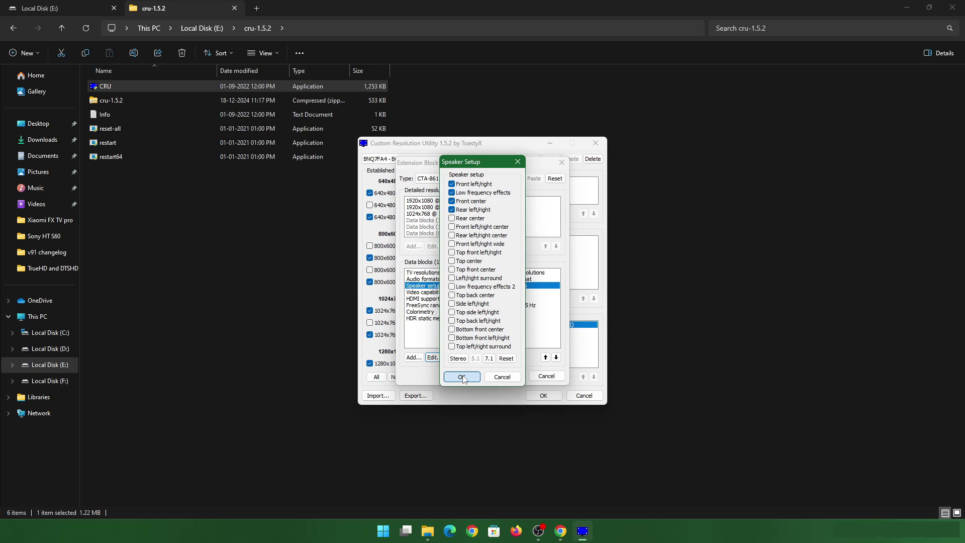
pyautogui.click(508, 378)
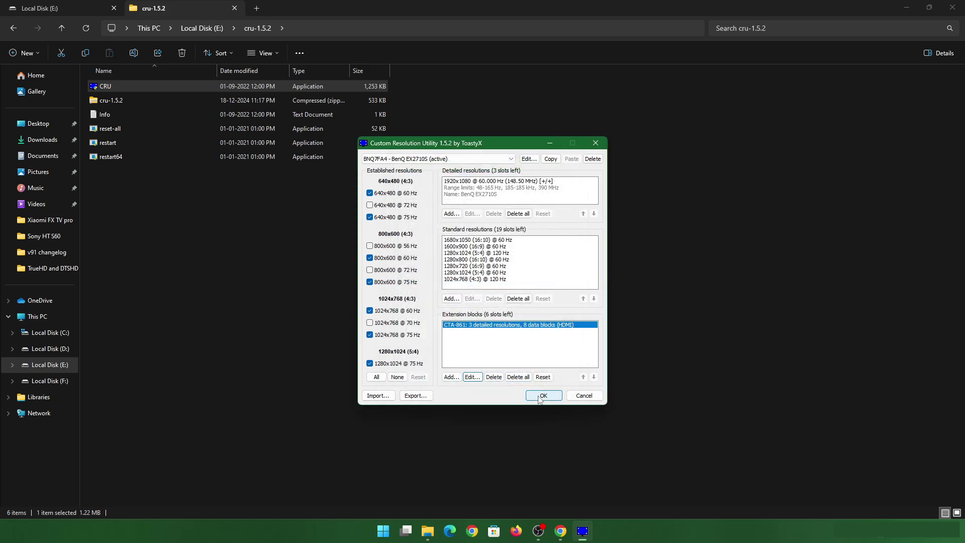
pyautogui.click(543, 396)
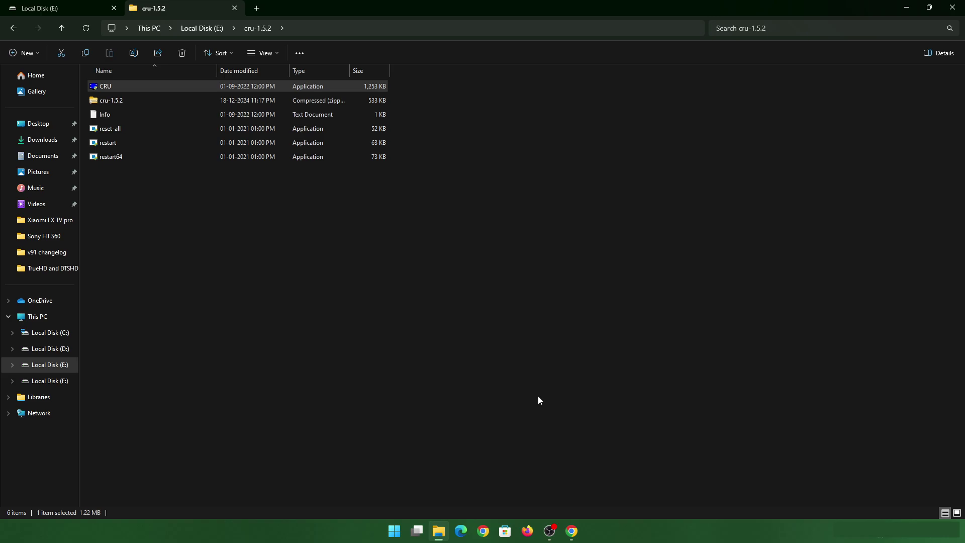
pyautogui.click(394, 531)
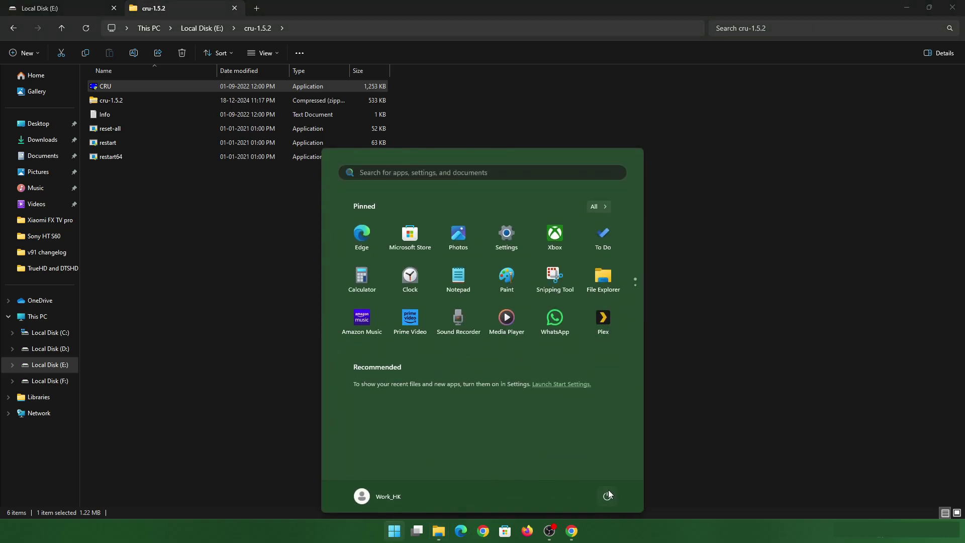
pyautogui.click(607, 496)
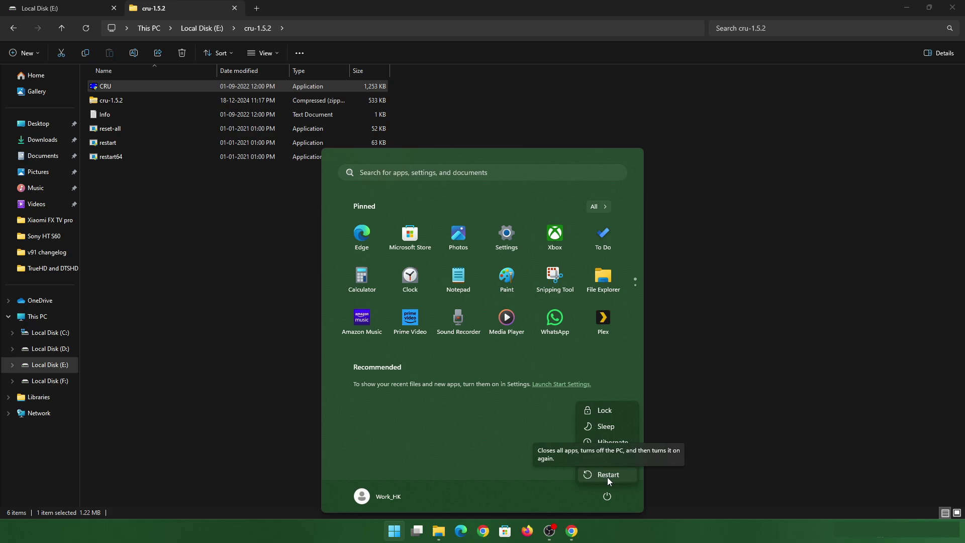
pyautogui.click(703, 400)
pyautogui.click(689, 408)
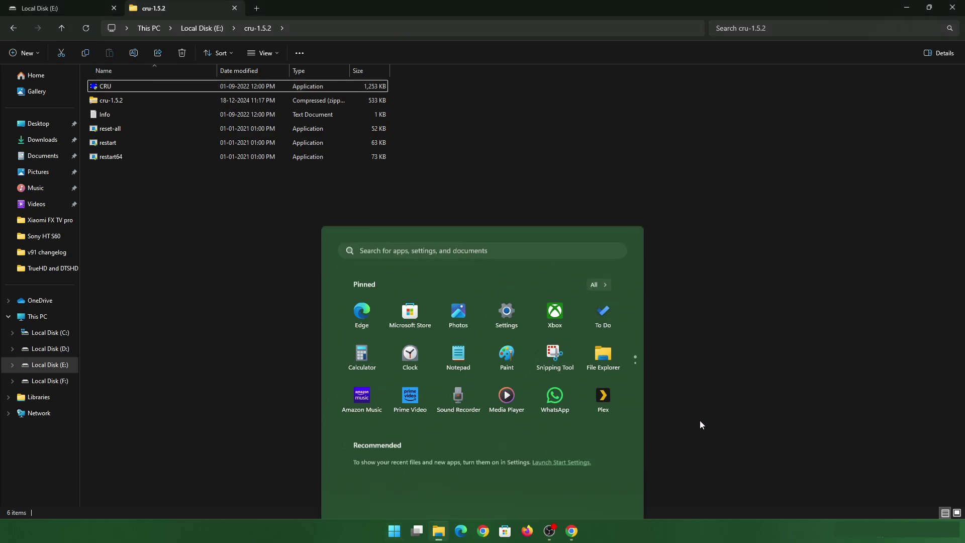
# In Chrome on codecguide.com, open the K-Lite Codec Pack Full 19.1.0 download page.
pyautogui.click(573, 537)
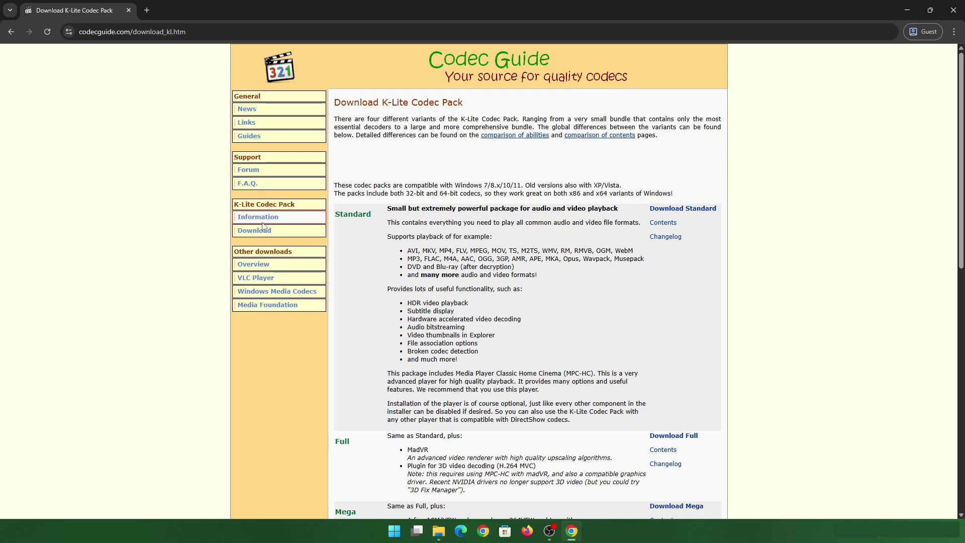
pyautogui.scroll(-5, 528, 279)
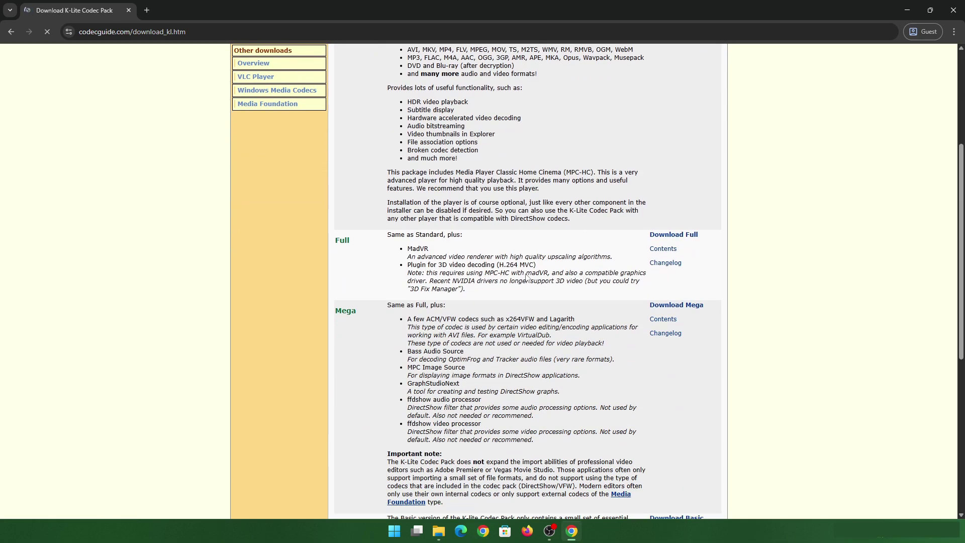
pyautogui.scroll(-5, 573, 295)
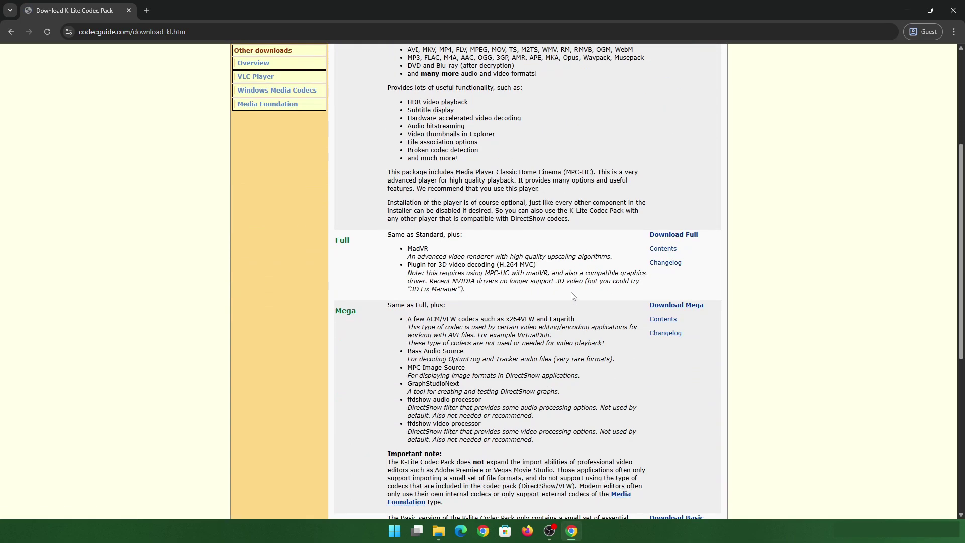
pyautogui.click(680, 240)
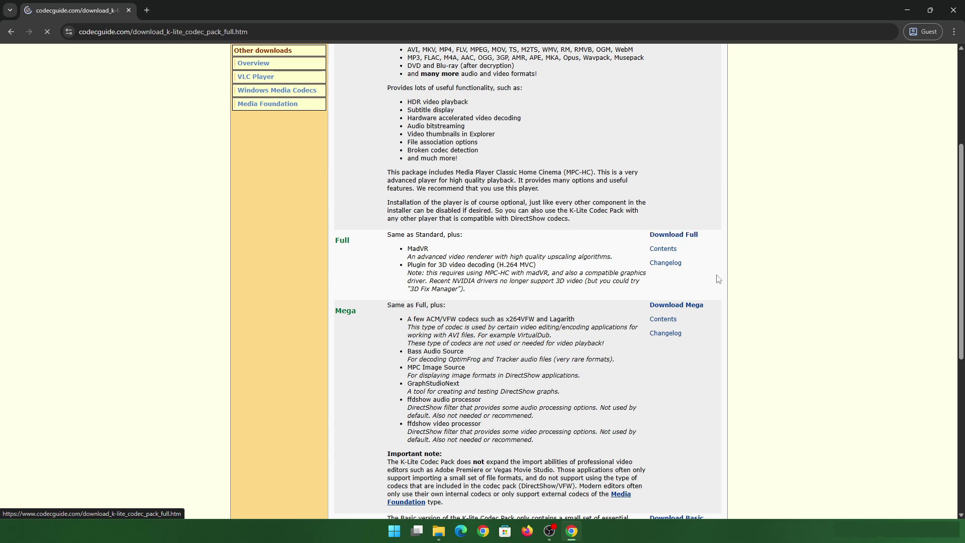
pyautogui.scroll(-3, 663, 277)
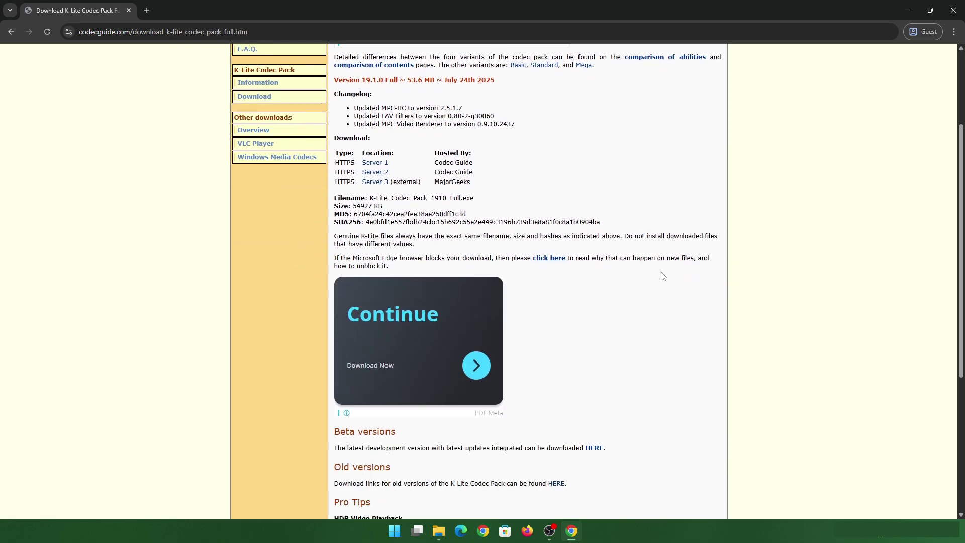
pyautogui.scroll(3, 659, 317)
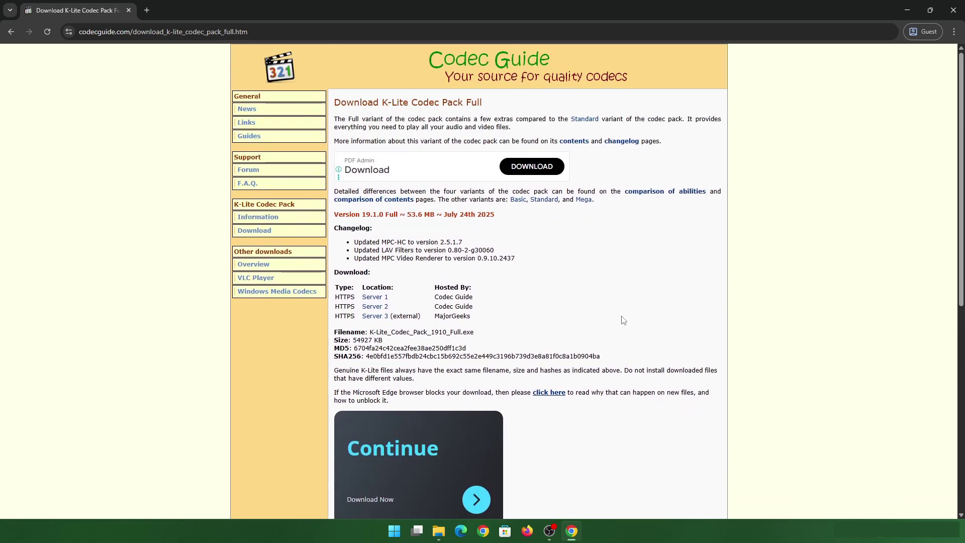
# Launch Media Player Classic via an 'mpc' Start search and open its menu on the movie.
pyautogui.click(393, 532)
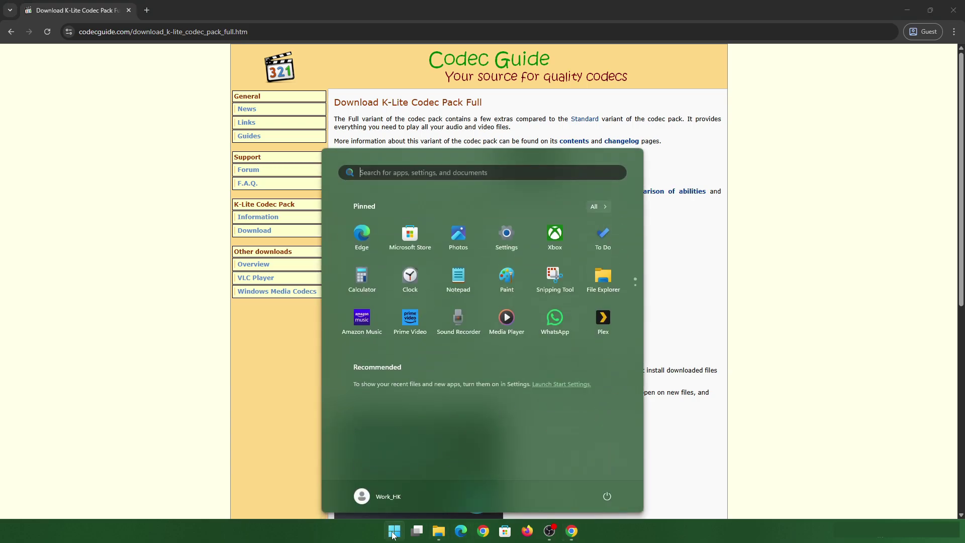
pyautogui.write('mpc')
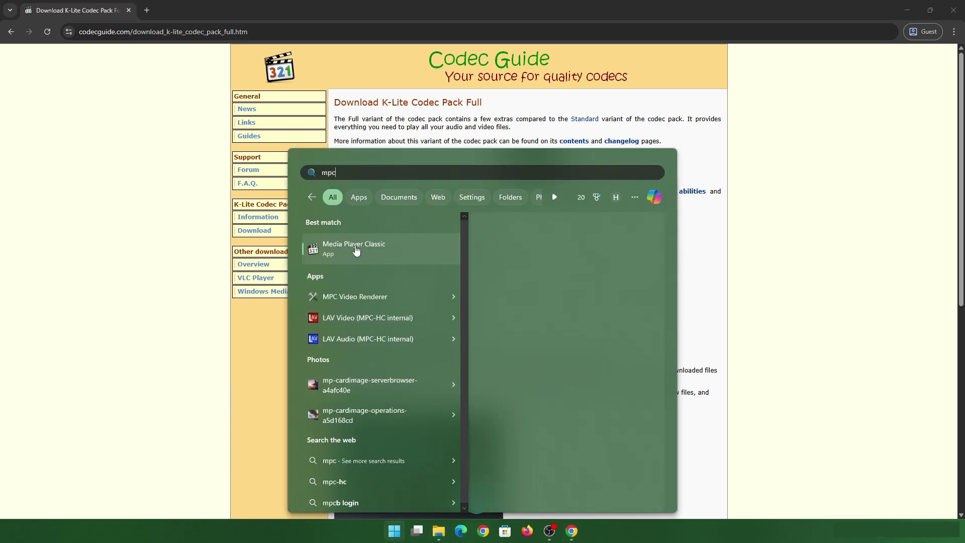
pyautogui.click(387, 247)
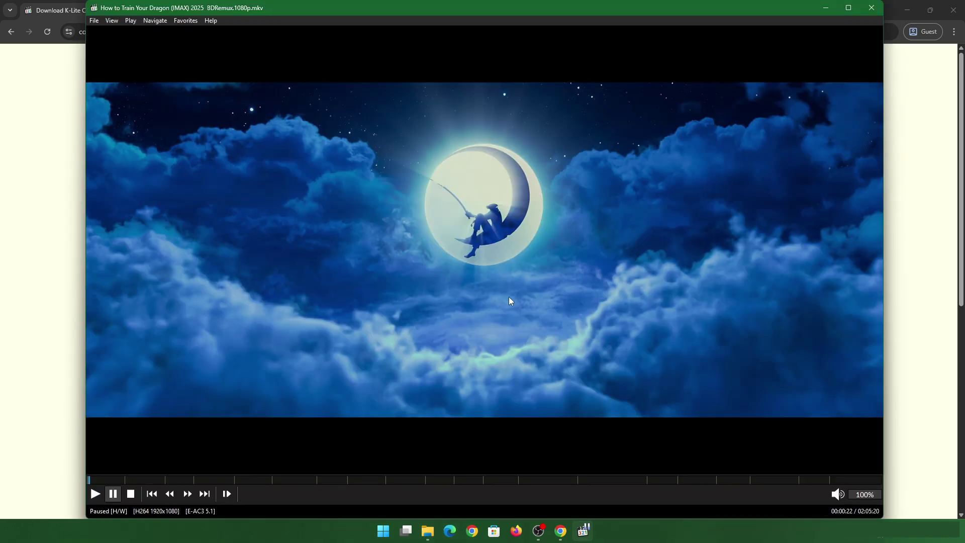
pyautogui.rightClick(460, 265)
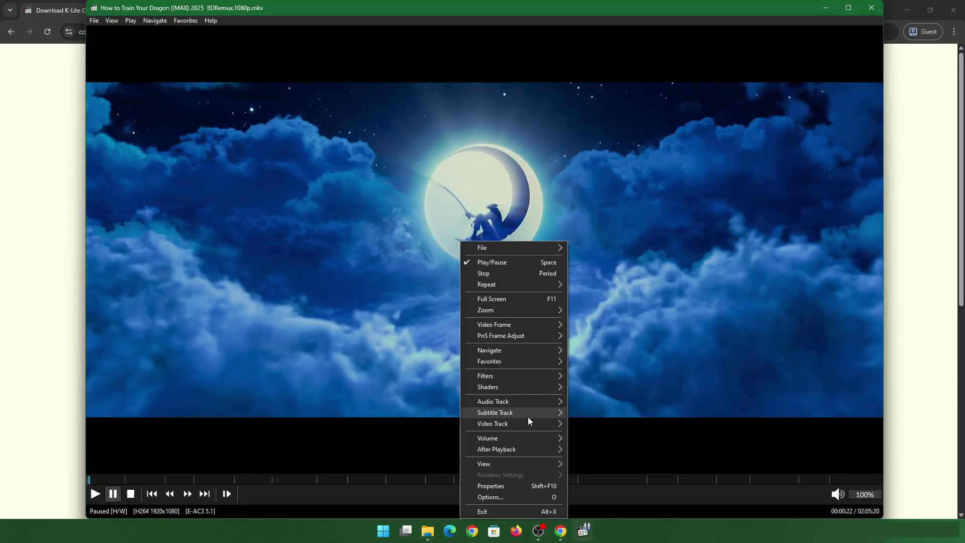
# In Options > Audio Switcher, enable the built-in switcher filter and custom channel mapping for 5 channels.
pyautogui.click(523, 493)
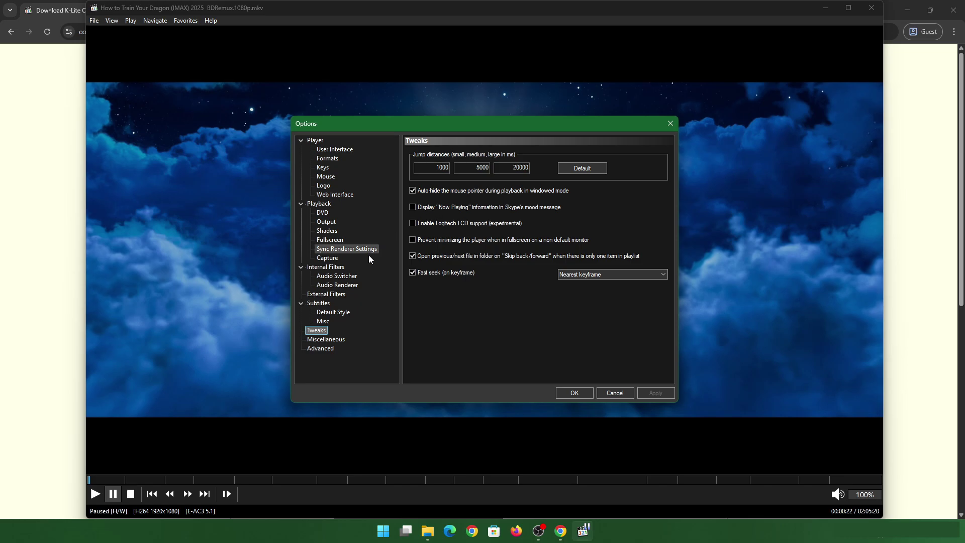
pyautogui.click(338, 286)
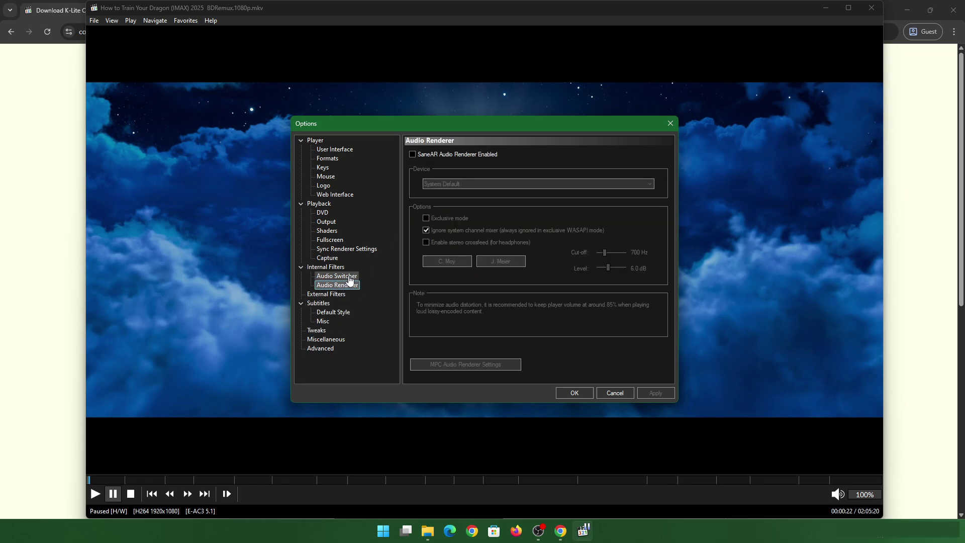
pyautogui.click(350, 278)
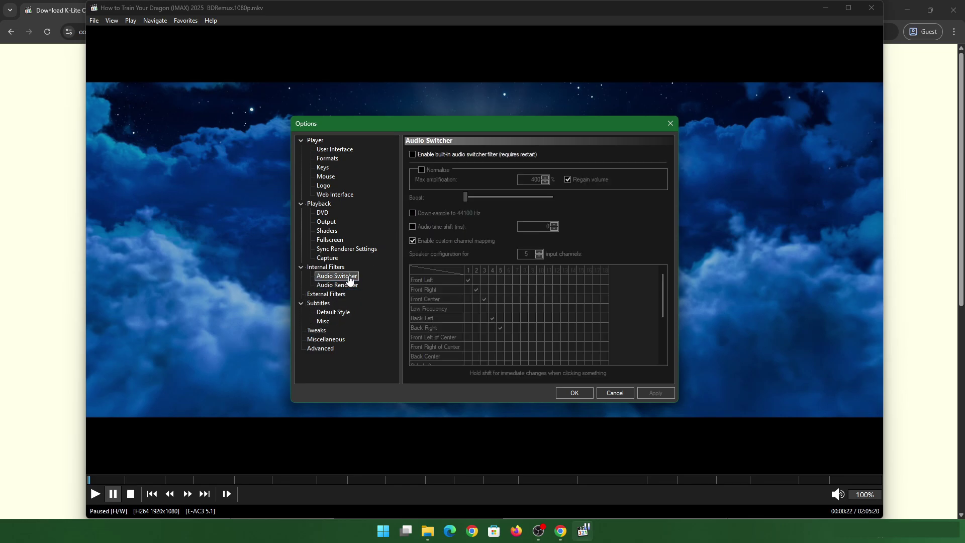
pyautogui.click(412, 154)
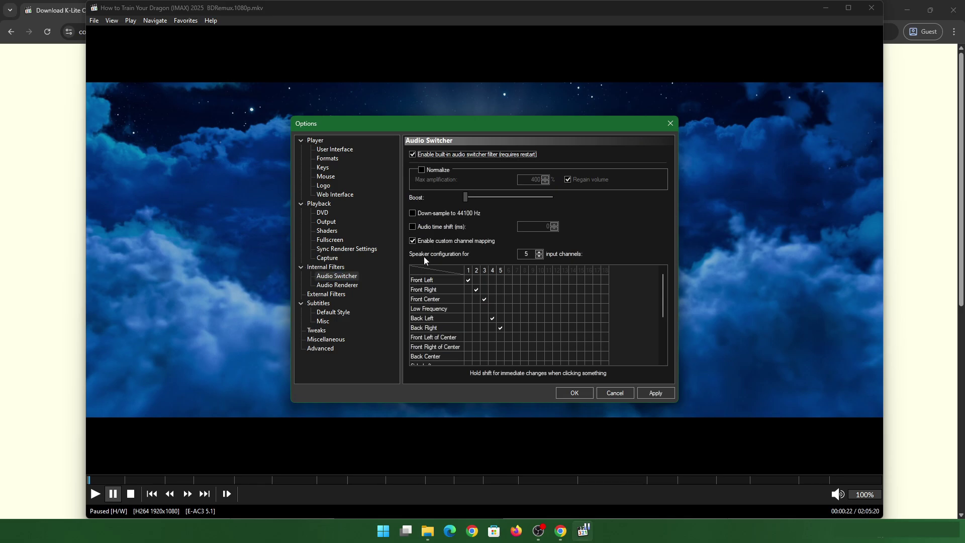
pyautogui.click(412, 241)
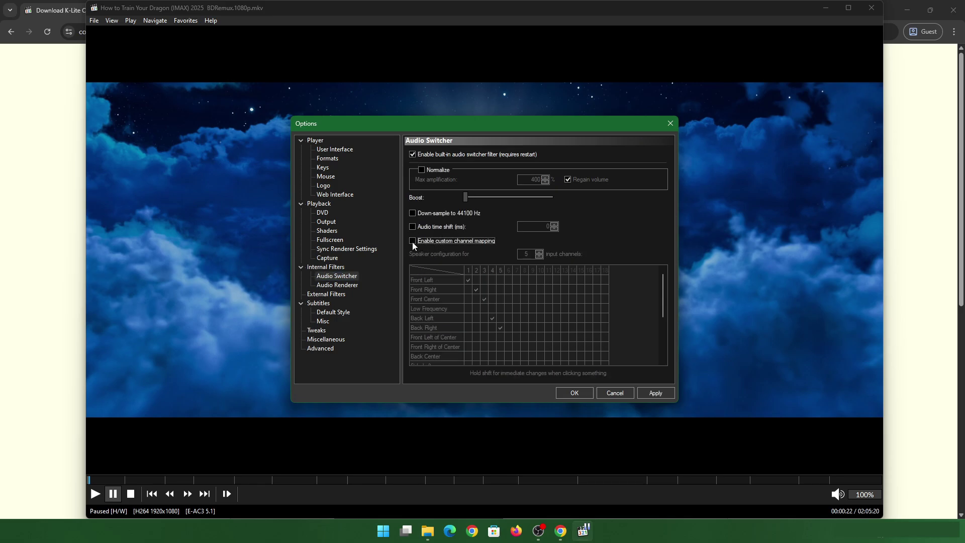
pyautogui.click(413, 241)
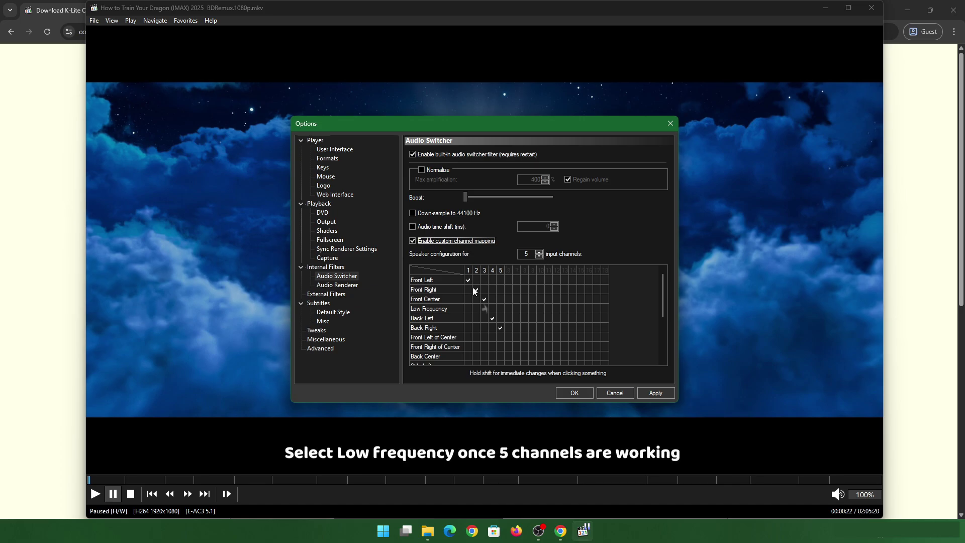
pyautogui.scroll(-2, 510, 325)
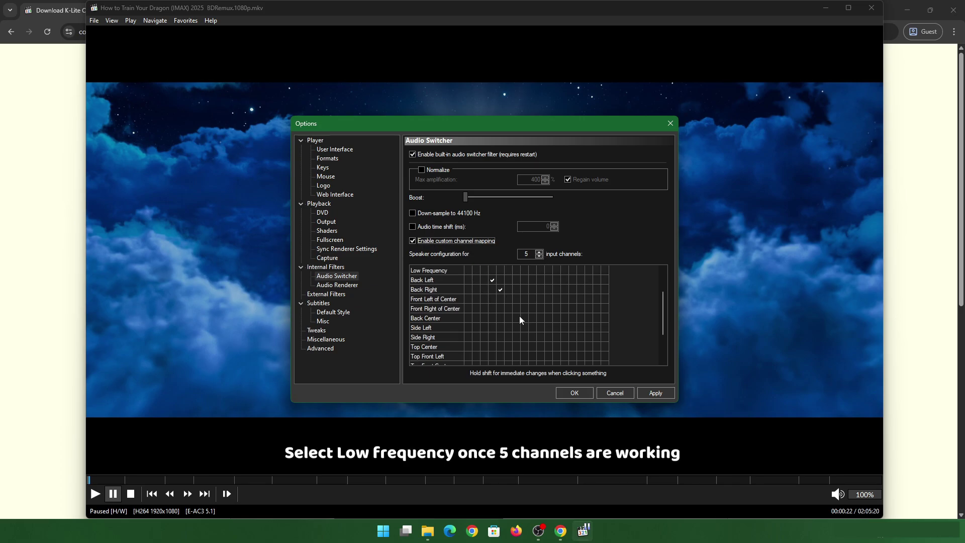
pyautogui.scroll(-3, 519, 317)
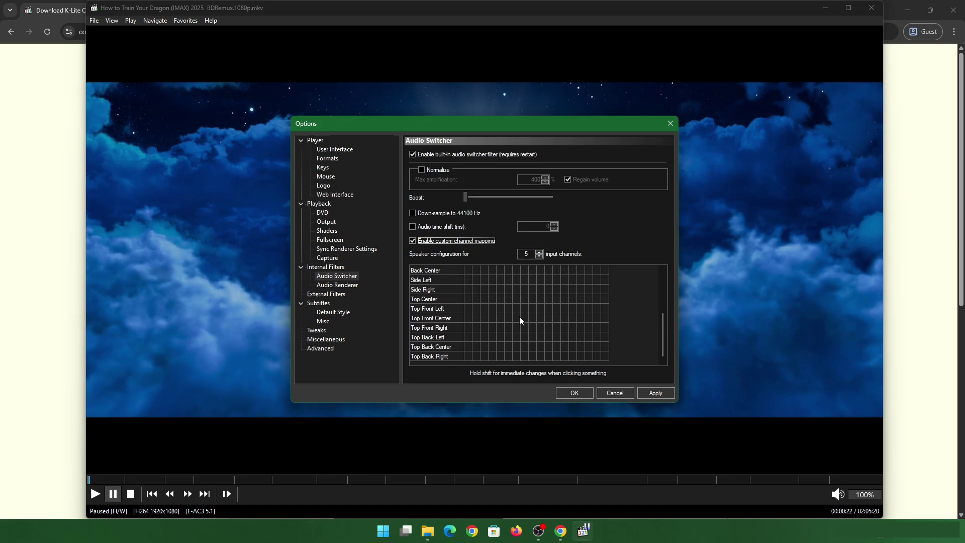
pyautogui.scroll(5, 520, 317)
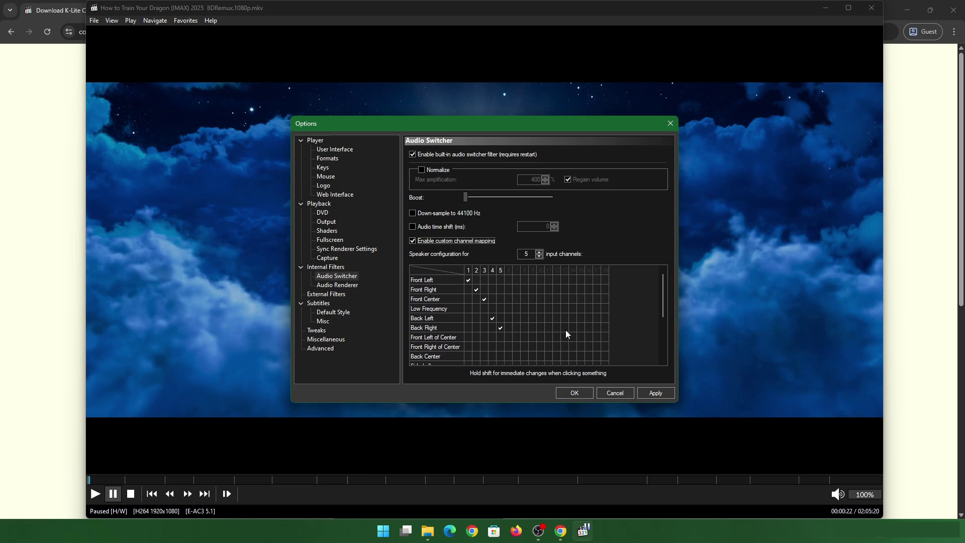
# Apply and save the audio switcher options, then open LAV Audio Decoder from the tray.
pyautogui.click(660, 394)
pyautogui.click(575, 393)
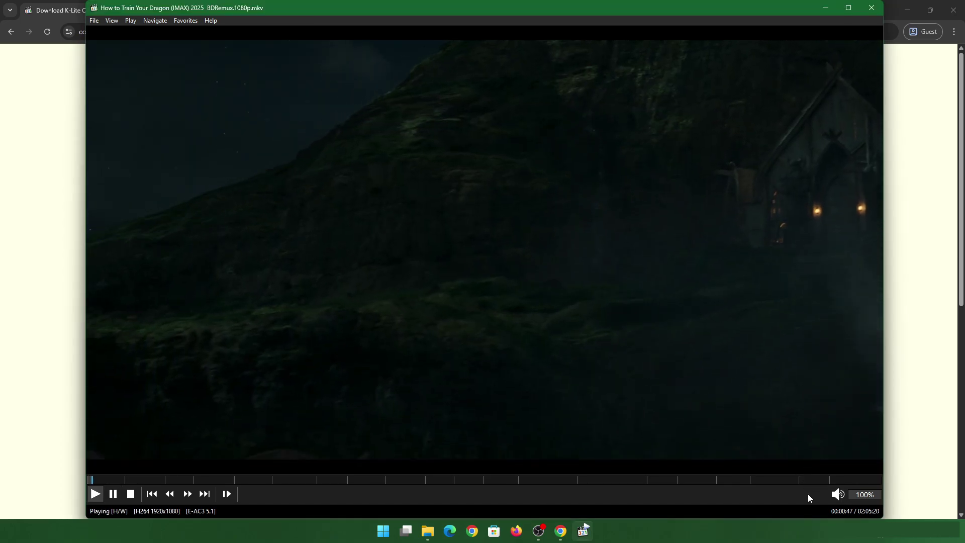
pyautogui.click(880, 537)
pyautogui.doubleClick(846, 480)
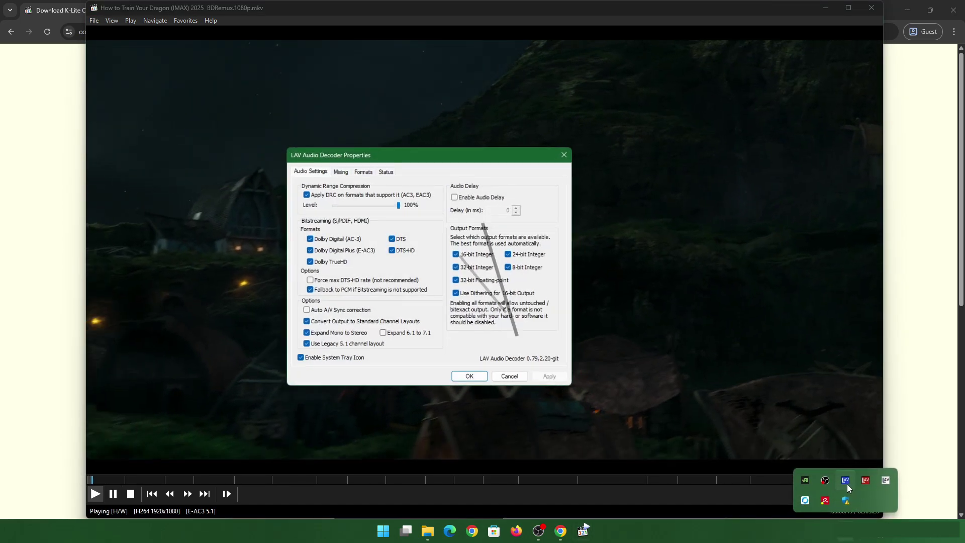
# Review LAV Audio's Mixing and Formats tabs, then view Status showing 8-channel PCM output.
pyautogui.click(340, 171)
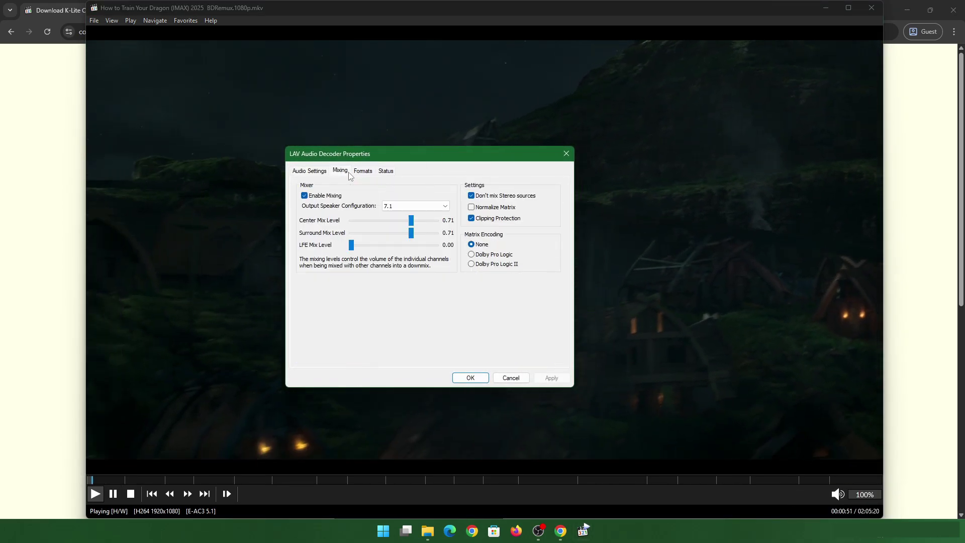
pyautogui.click(363, 171)
pyautogui.click(340, 170)
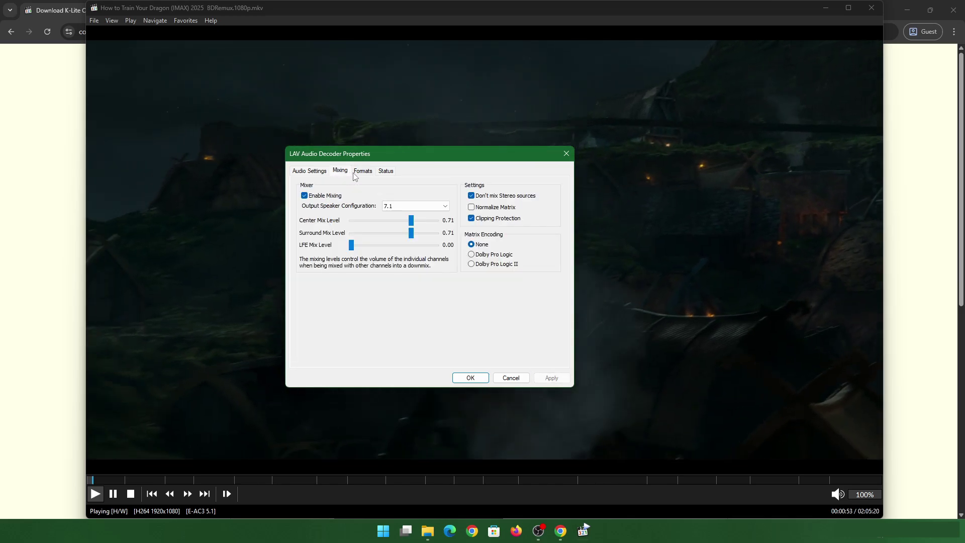
pyautogui.click(385, 172)
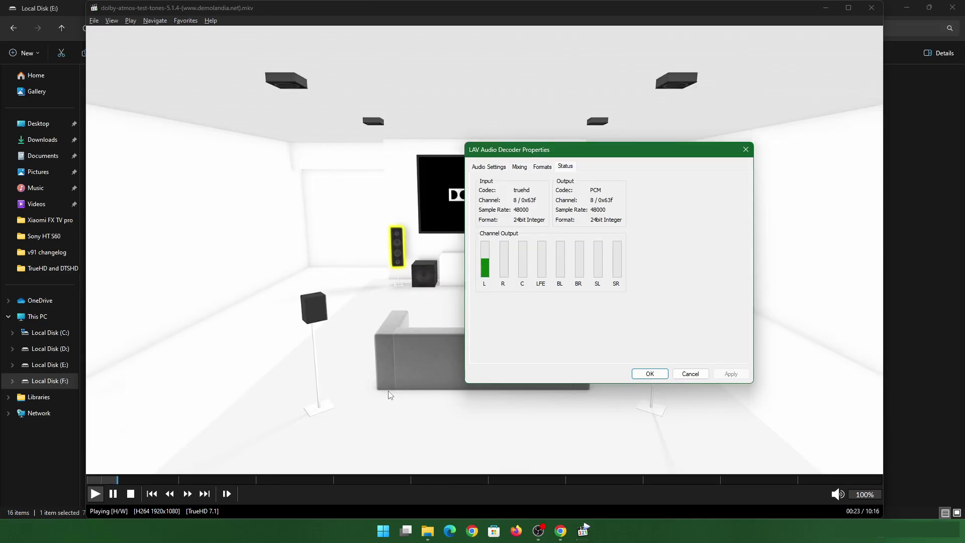
# Seek through the test-tone chapters up to 05:44 while watching LAV meters, then close its properties.
pyautogui.moveTo(121, 480); pyautogui.dragTo(181, 483)
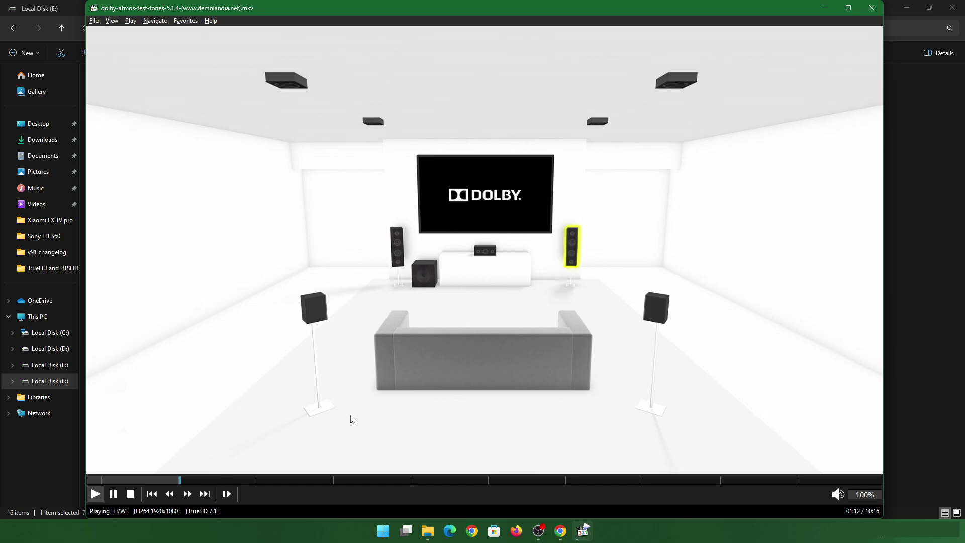
pyautogui.hotkey('alt', 'Tab')
pyautogui.click(268, 480)
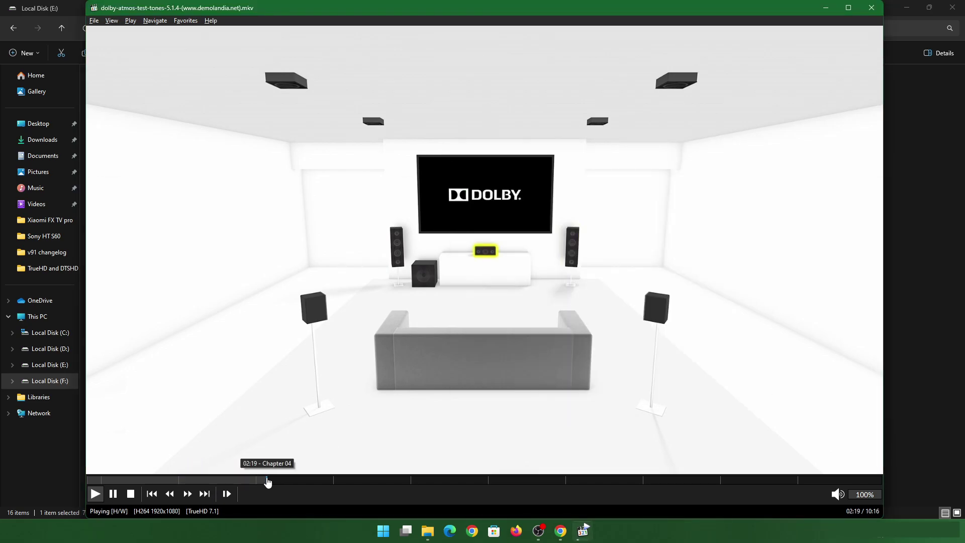
pyautogui.click(324, 464)
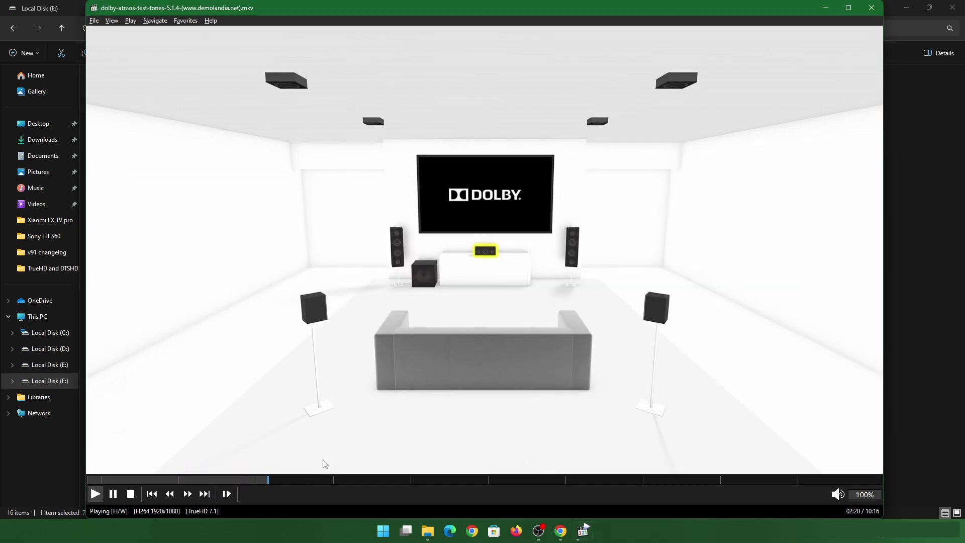
pyautogui.click(343, 480)
pyautogui.click(435, 480)
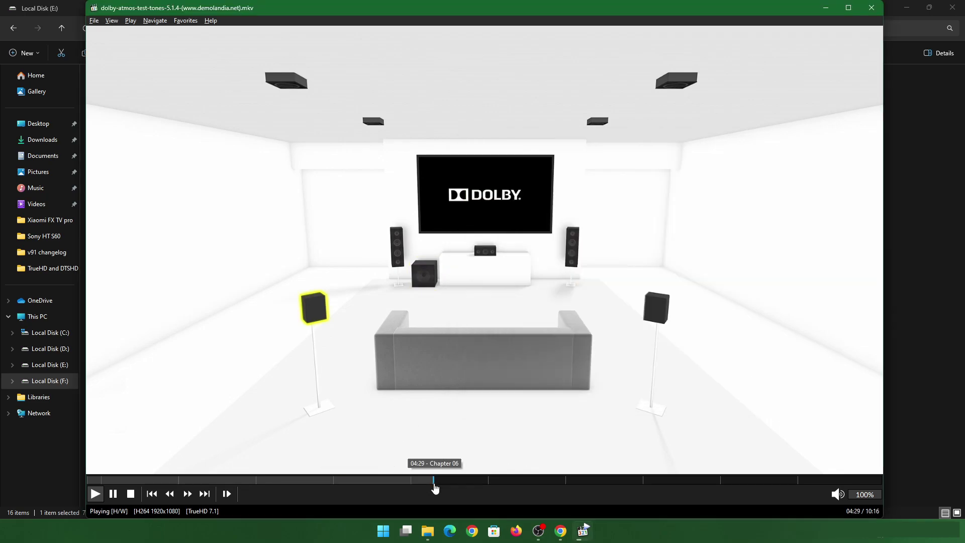
pyautogui.click(531, 480)
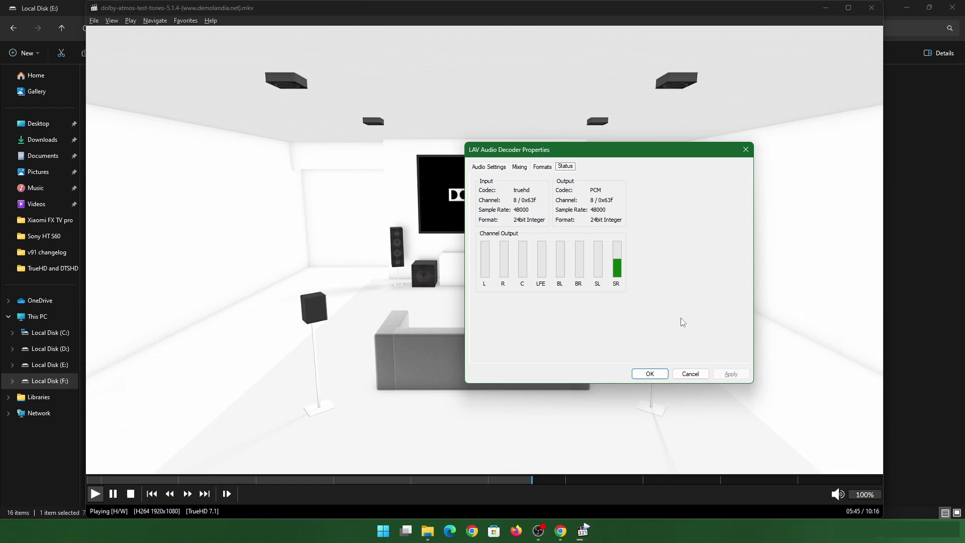
pyautogui.click(650, 373)
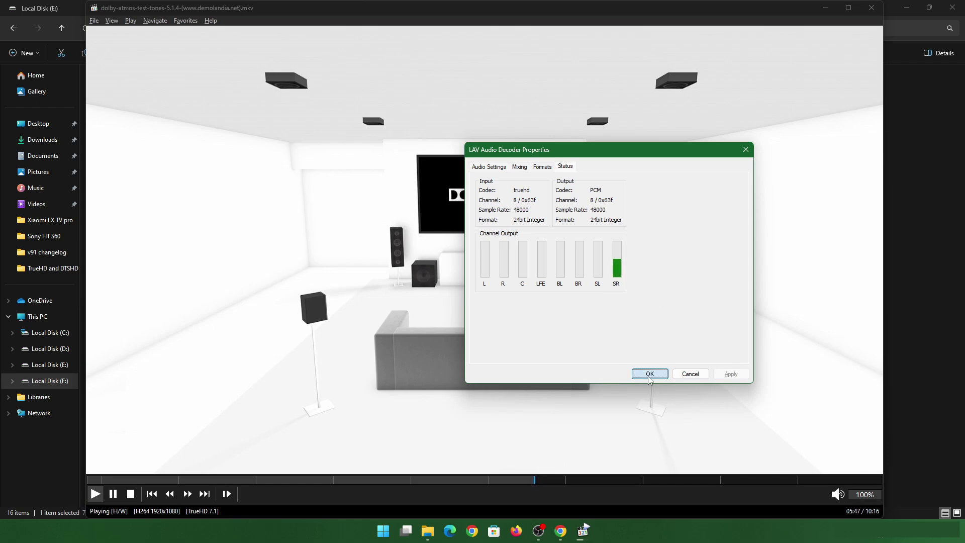